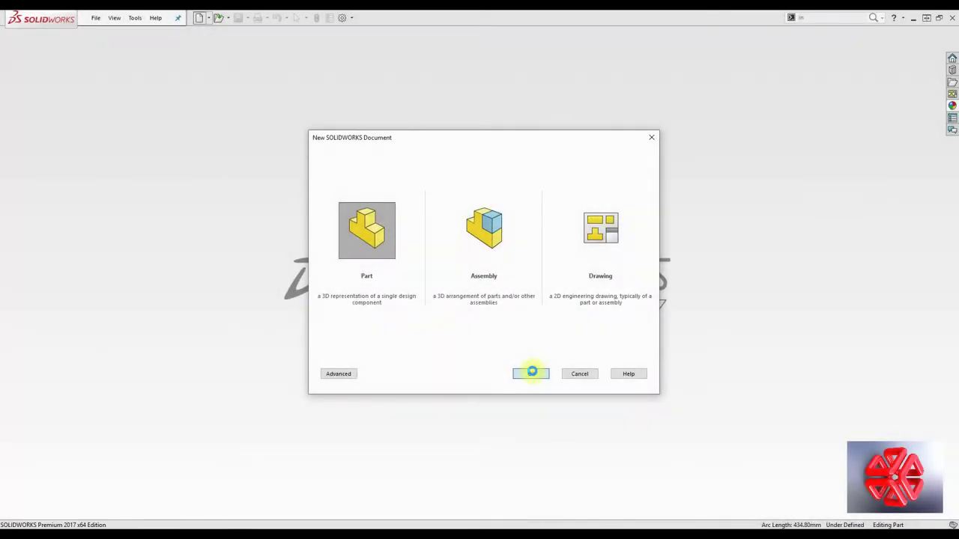
In a new part, draw a circle of radius 50 centred on the origin of the Front Plane.
{"action": "left_click", "coordinate": [532, 372]}
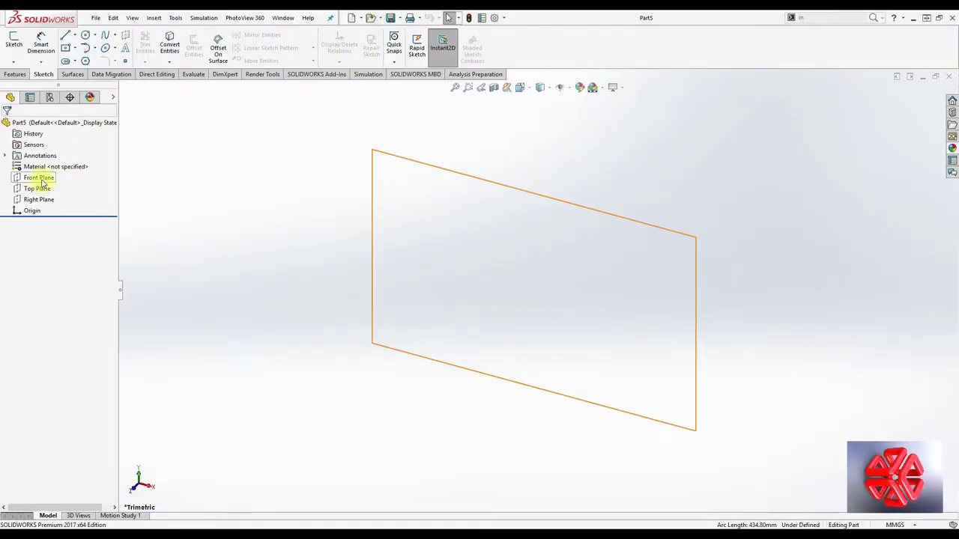
{"action": "left_click", "coordinate": [37, 178]}
{"action": "left_click", "coordinate": [50, 165]}
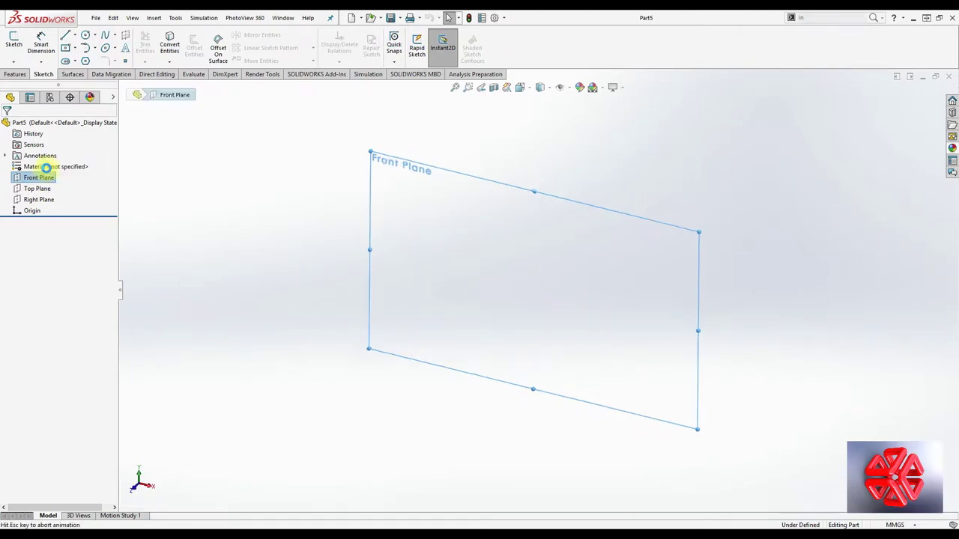
{"action": "left_click", "coordinate": [85, 35]}
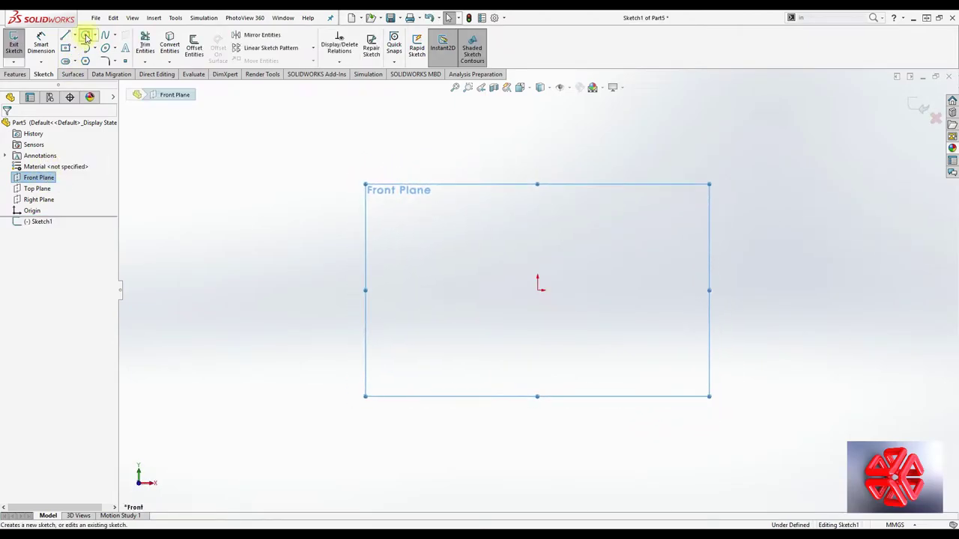
{"action": "left_click", "coordinate": [537, 289]}
{"action": "left_click", "coordinate": [441, 327]}
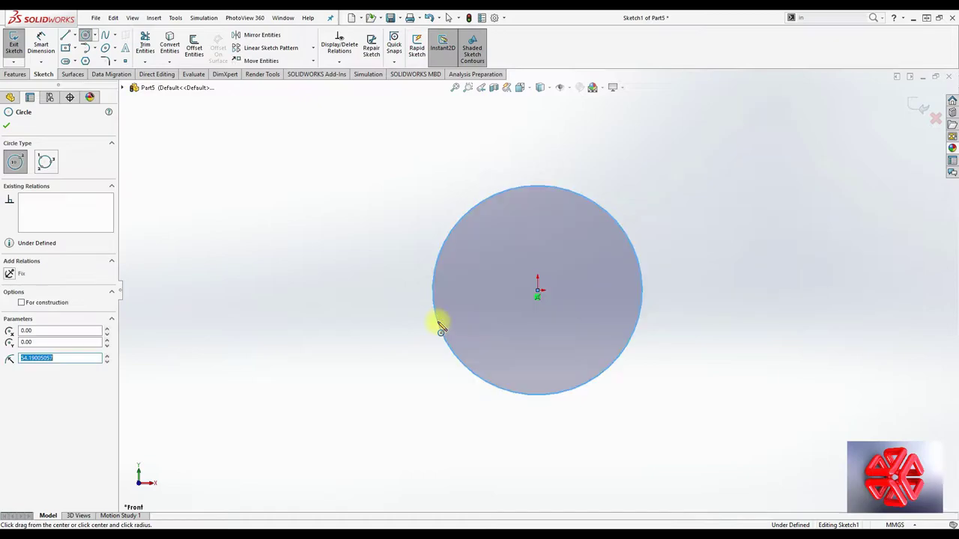
{"action": "type", "text": "50"}
Dimension the circle's diameter to 100 mm.
{"action": "left_click", "coordinate": [41, 43]}
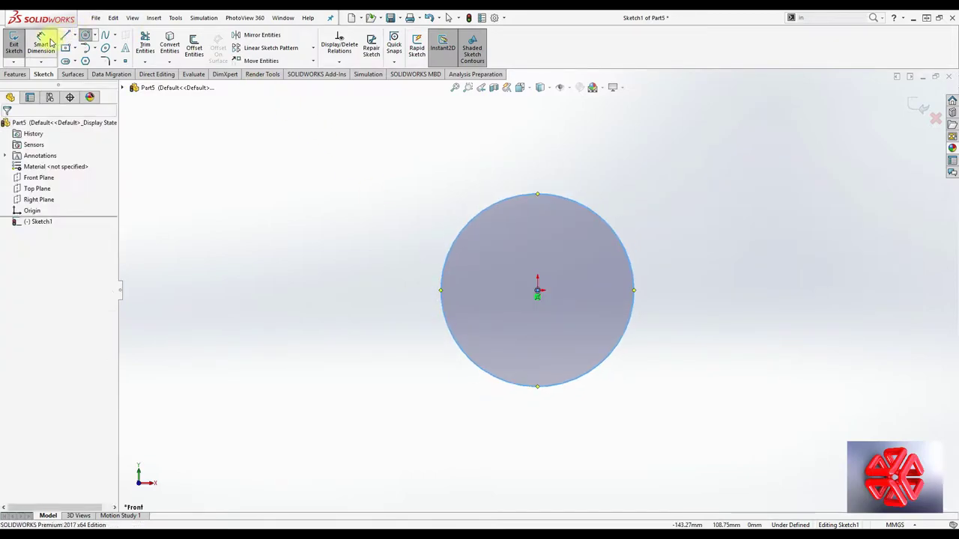
{"action": "left_click", "coordinate": [482, 210]}
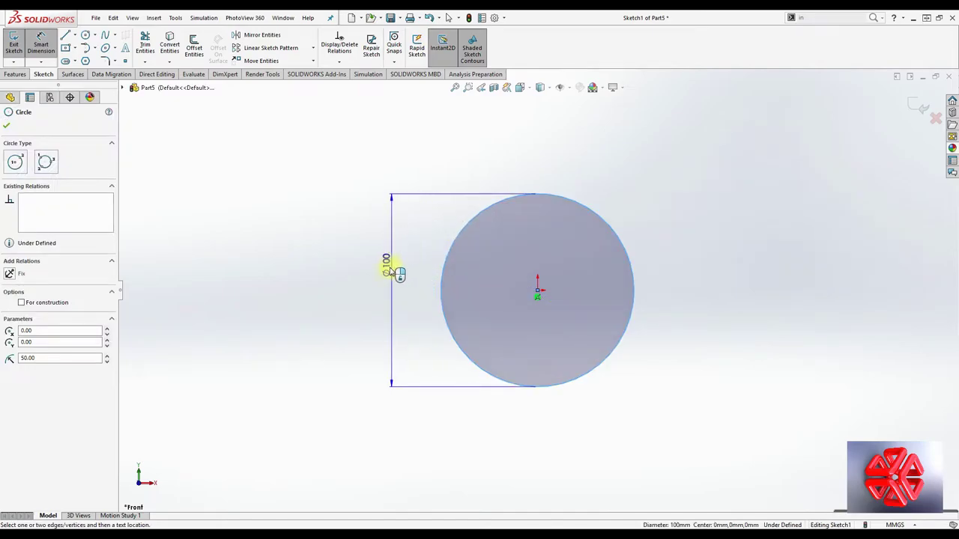
{"action": "left_click", "coordinate": [386, 271]}
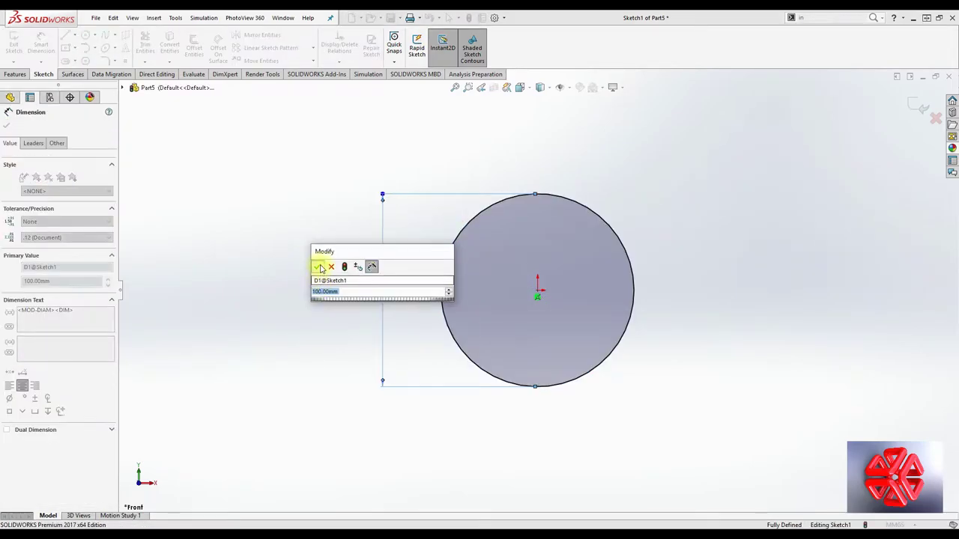
{"action": "left_click", "coordinate": [320, 268]}
{"action": "left_click", "coordinate": [17, 75]}
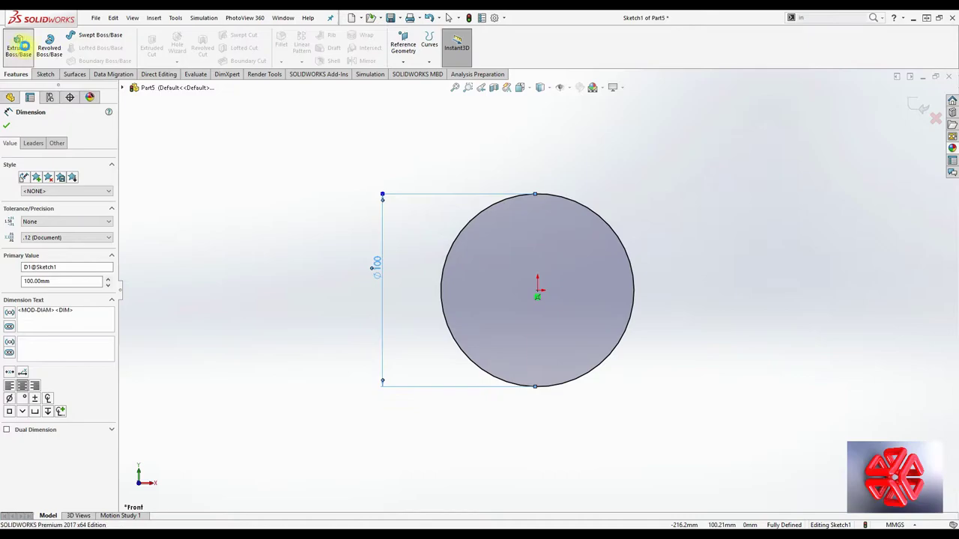
Extrude the 100 mm circle mid-plane to a 200 mm depth as Boss-Extrude1.
{"action": "left_click", "coordinate": [21, 45]}
{"action": "left_click", "coordinate": [71, 186]}
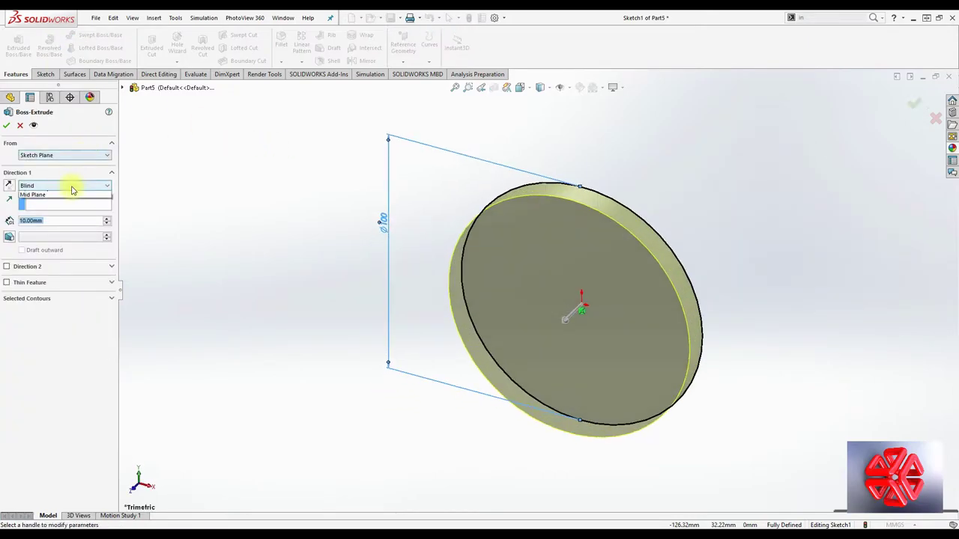
{"action": "left_click", "coordinate": [64, 225]}
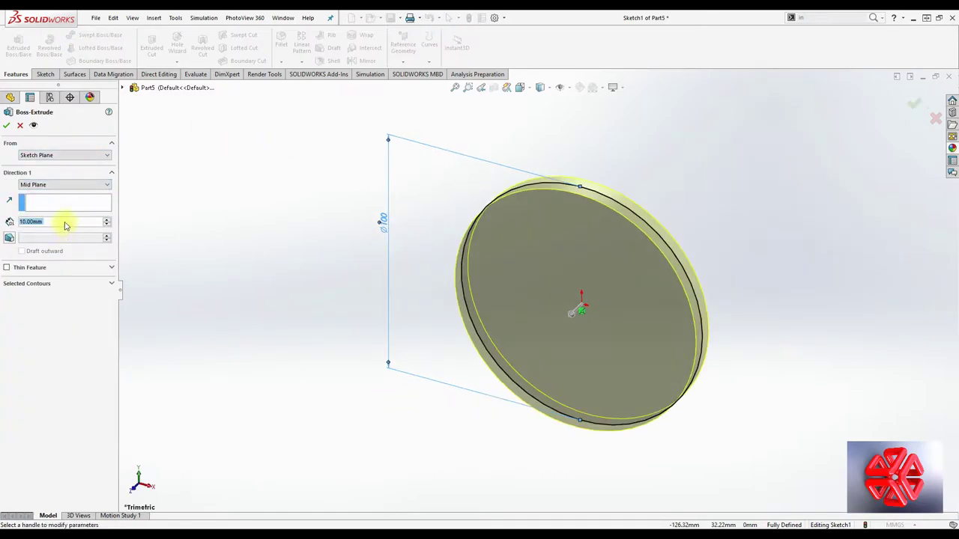
{"action": "type", "text": "2"}
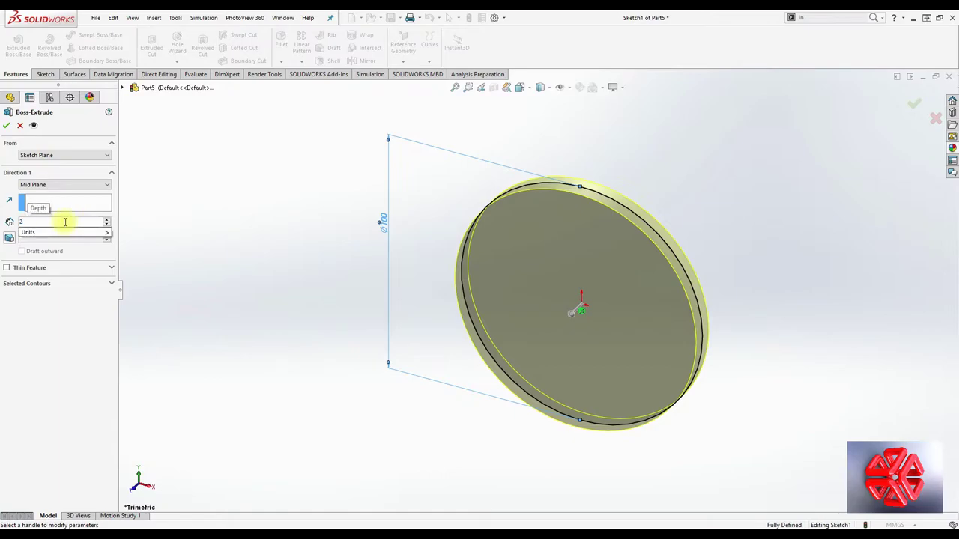
{"action": "key", "text": "BackSpace"}
{"action": "type", "text": "100"}
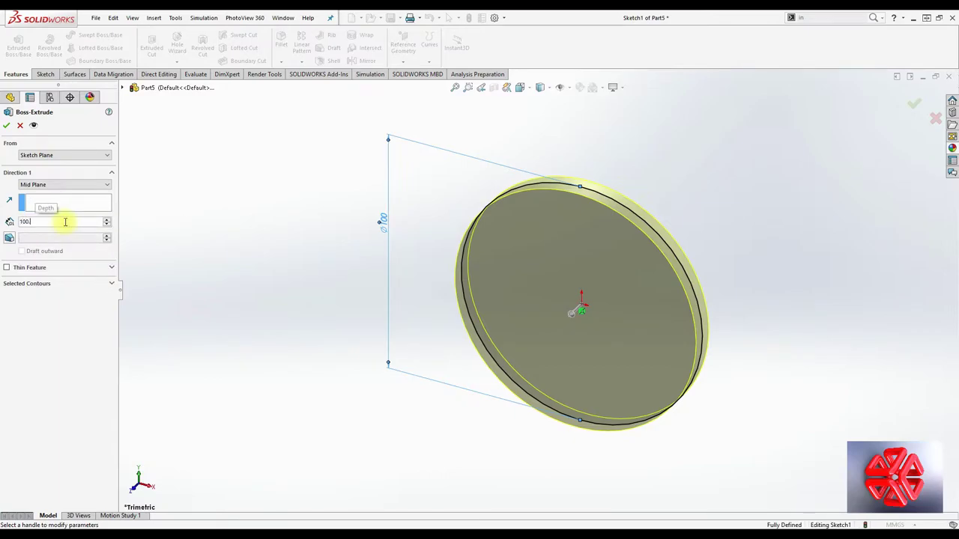
{"action": "key", "text": "Return"}
{"action": "double_click", "coordinate": [65, 221]}
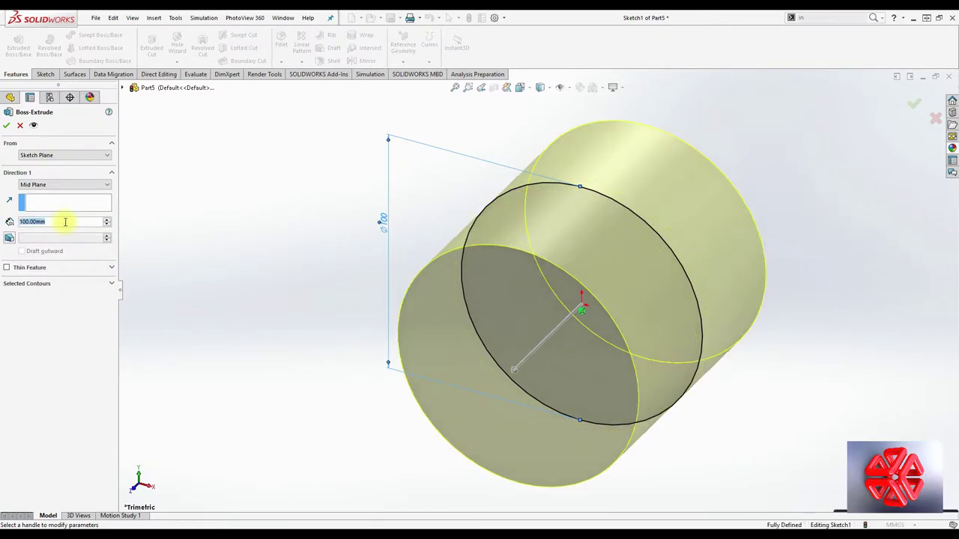
{"action": "type", "text": "200"}
{"action": "key", "text": "Return"}
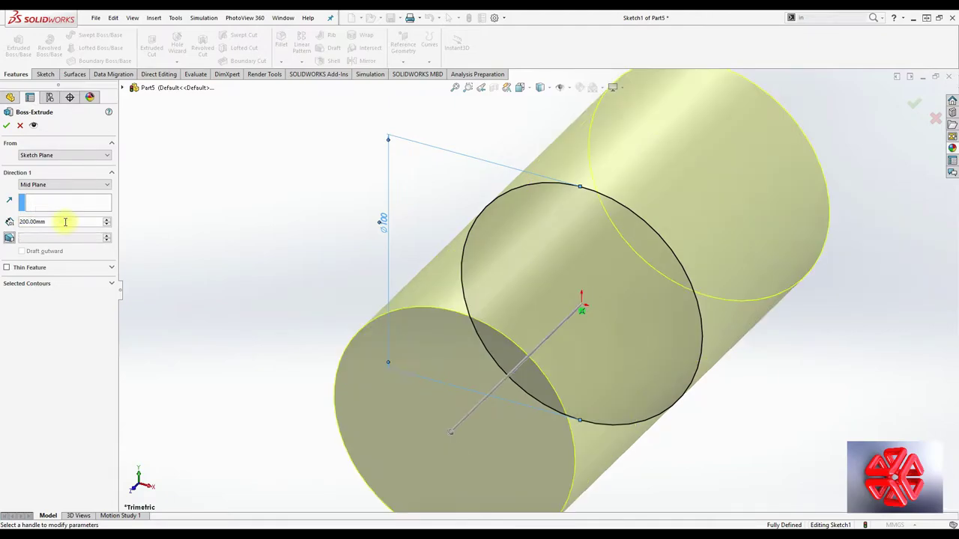
{"action": "left_click", "coordinate": [6, 125]}
Start a 3D sketch and add an equation-driven curve to it.
{"action": "left_click", "coordinate": [237, 234]}
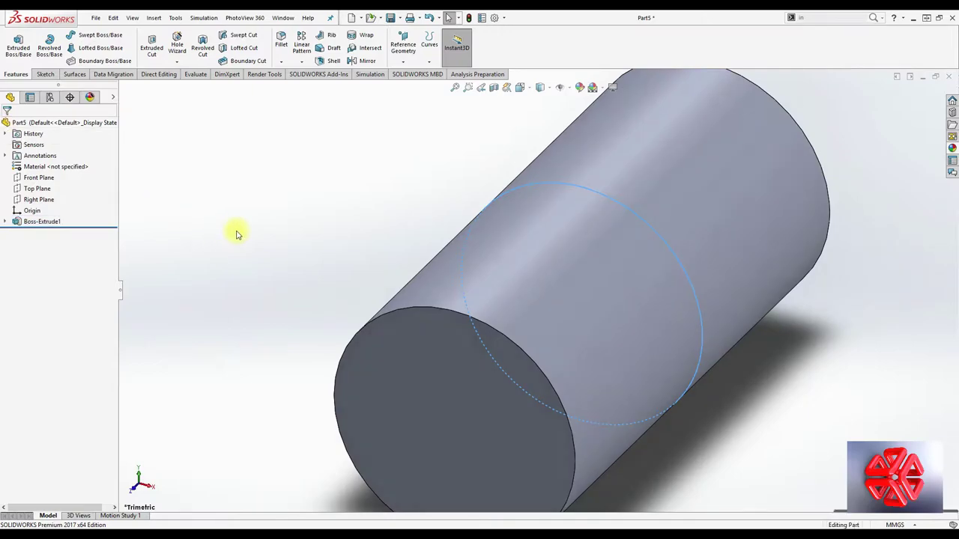
{"action": "left_click", "coordinate": [45, 75]}
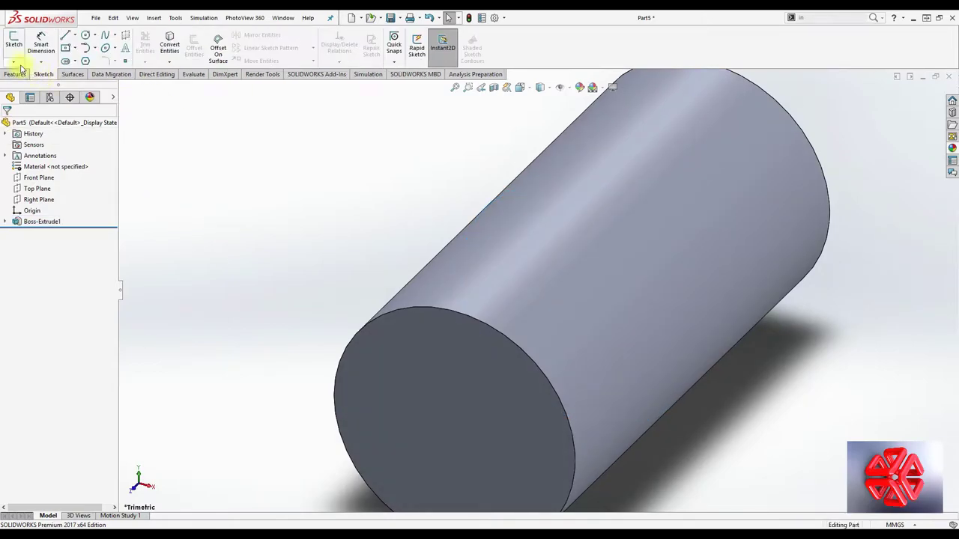
{"action": "left_click", "coordinate": [14, 62]}
{"action": "left_click", "coordinate": [27, 86]}
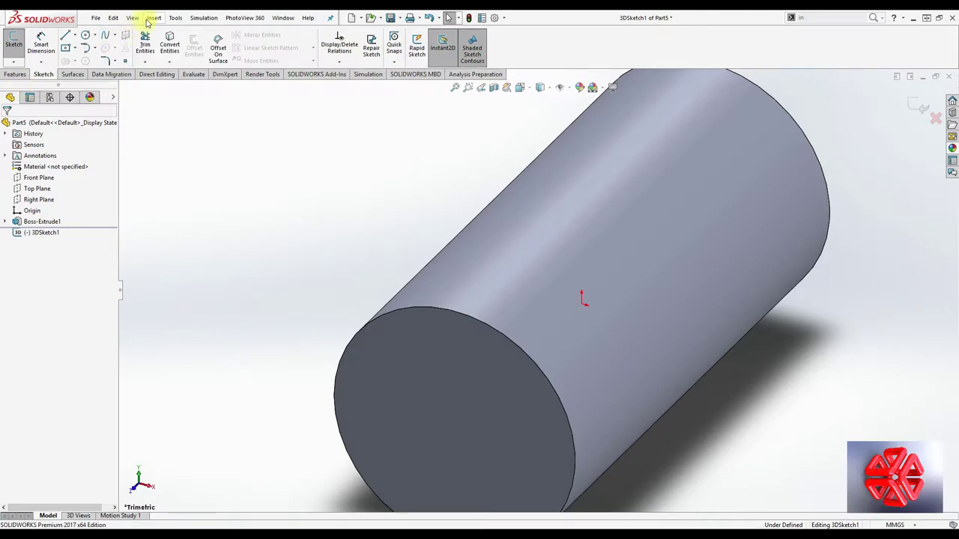
{"action": "left_click", "coordinate": [174, 18]}
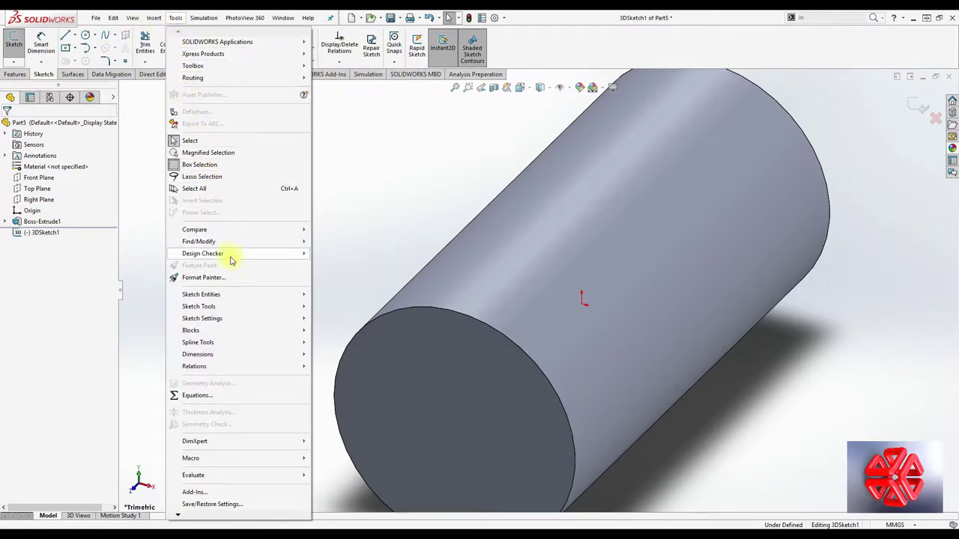
{"action": "mouse_move", "coordinate": [201, 294]}
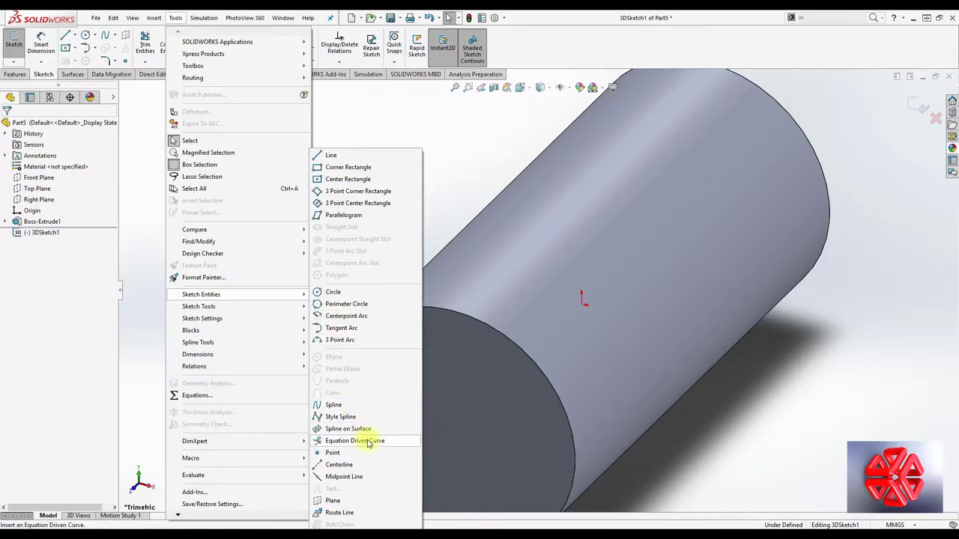
{"action": "left_click", "coordinate": [367, 443]}
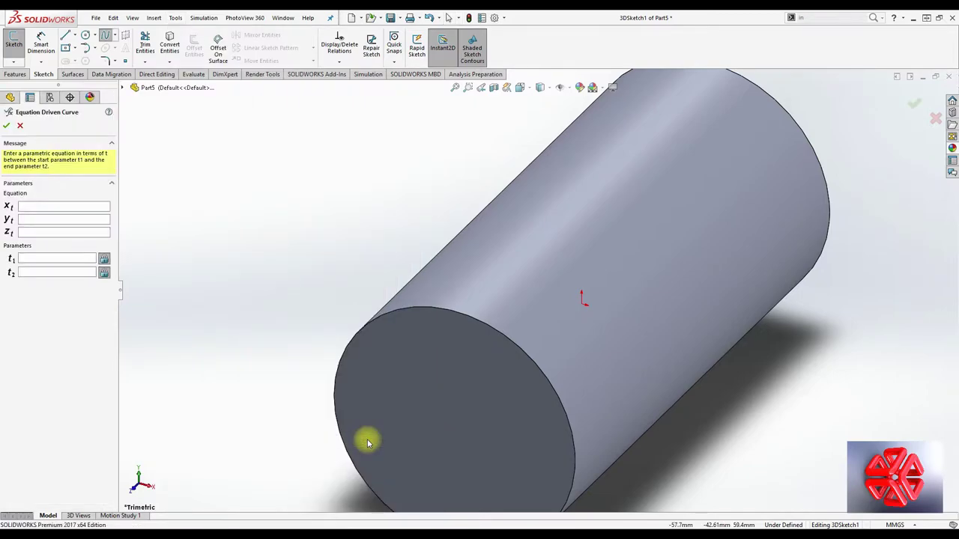
Enter x=50*sin(t), y=50*cos(t), z=10*sin(5*t), with t from 0 to 2*pi-0.001.
{"action": "left_click", "coordinate": [93, 206]}
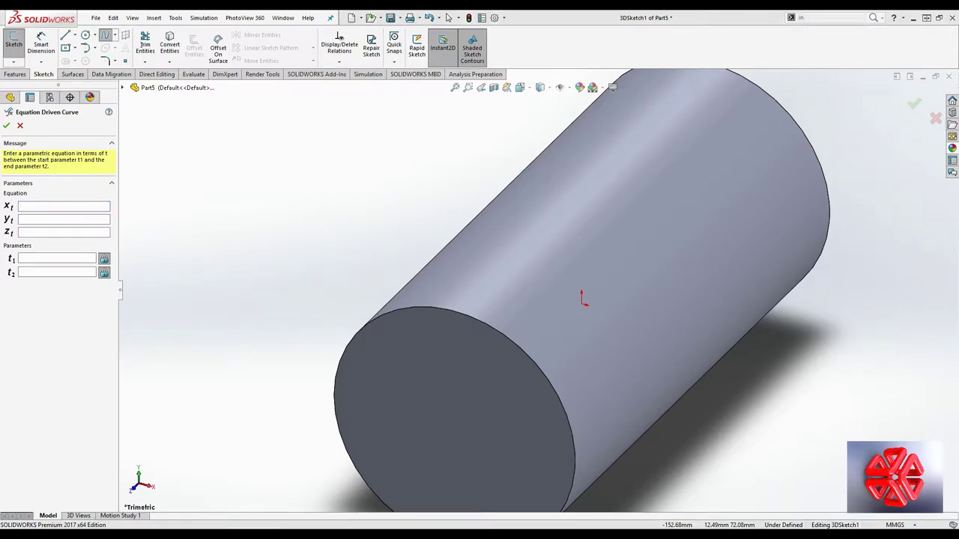
{"action": "left_click", "coordinate": [57, 208]}
{"action": "type", "text": "50*sin(t)"}
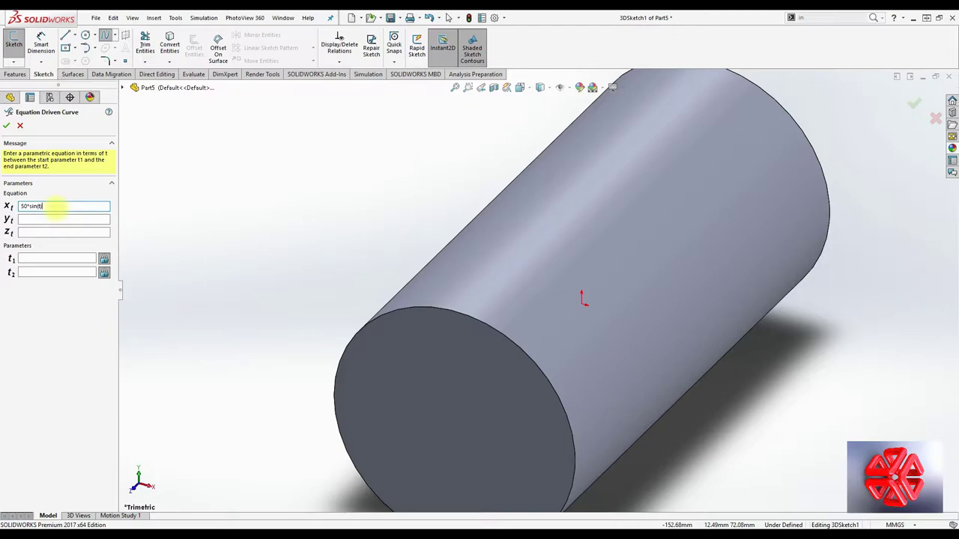
{"action": "key", "text": "Tab"}
{"action": "type", "text": "50*co"}
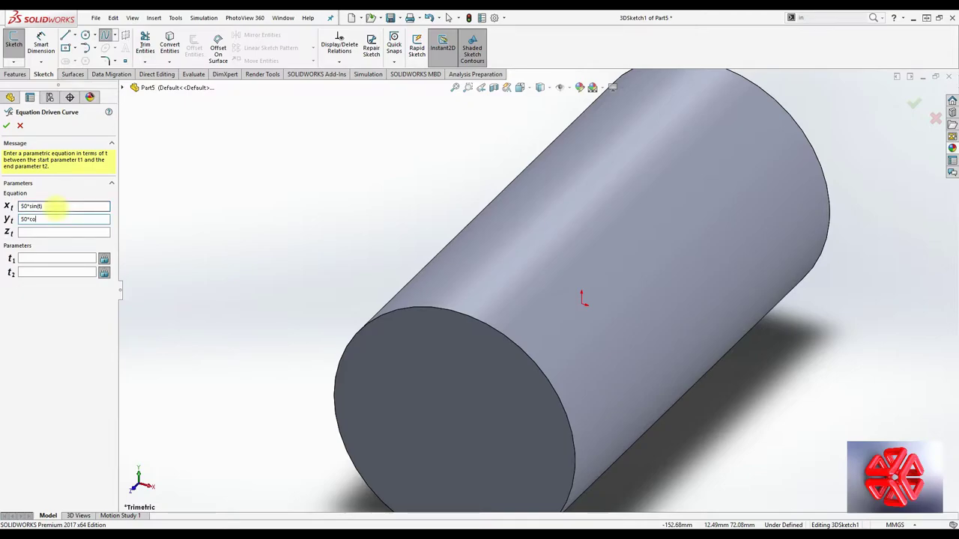
{"action": "type", "text": "s(t"}
{"action": "left_click", "coordinate": [33, 257]}
{"action": "type", "text": "2*pi-0.001"}
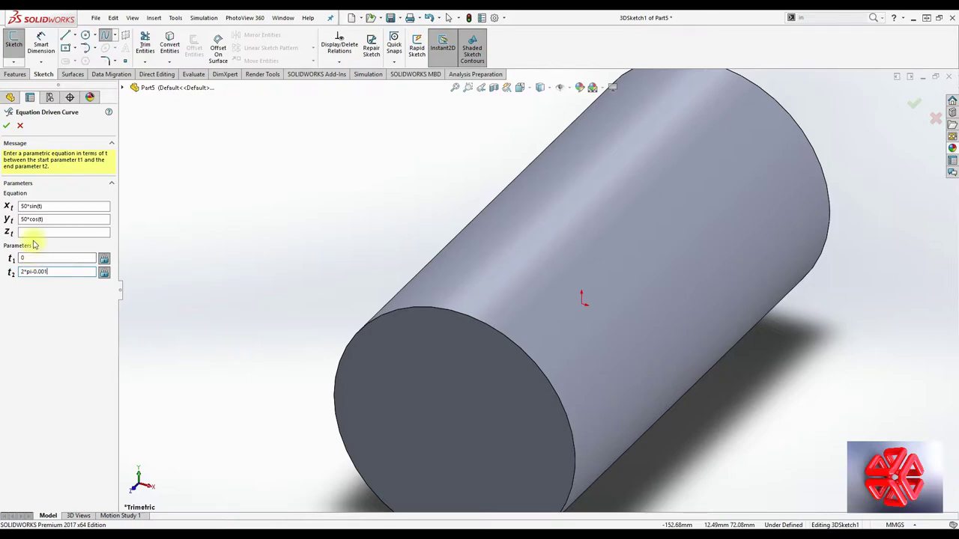
{"action": "left_click", "coordinate": [35, 232]}
{"action": "type", "text": "10*sin"}
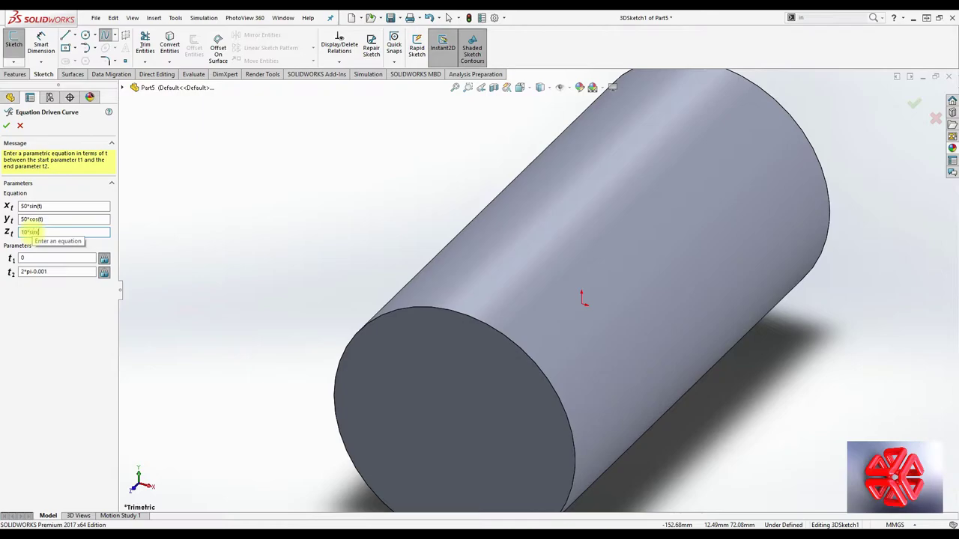
{"action": "type", "text": "(5*t"}
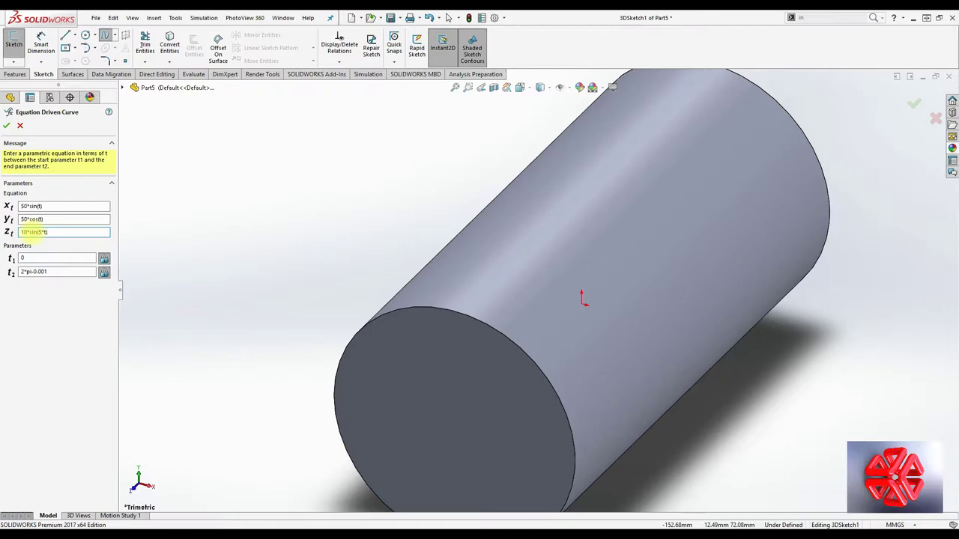
Change the curve's z equation to 10*sin(10*t) and orbit to inspect the ten-wave preview.
{"action": "mouse_move", "coordinate": [535, 260]}
{"action": "middle_mouse_down"}
{"action": "mouse_move", "coordinate": [517, 250]}
{"action": "mouse_move", "coordinate": [528, 261]}
{"action": "middle_mouse_up"}
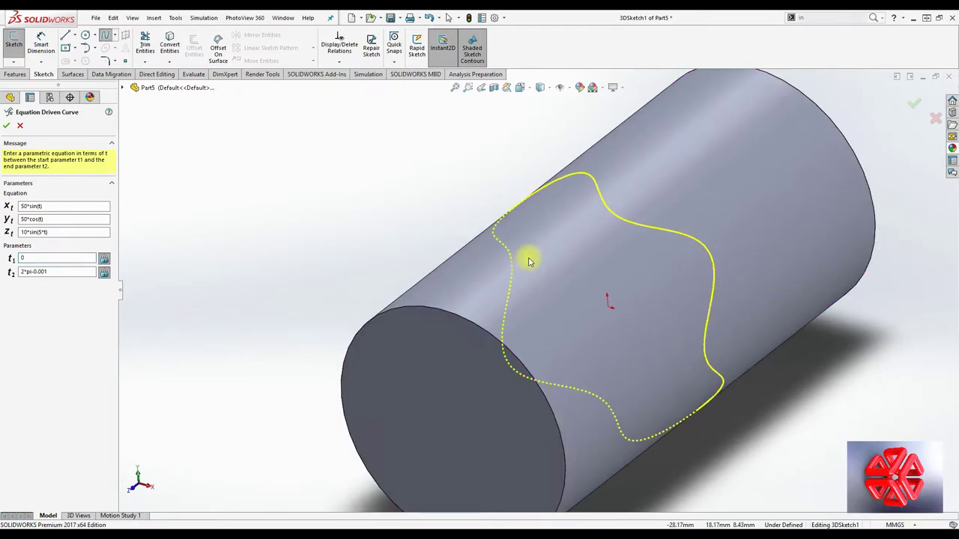
{"action": "left_click", "coordinate": [30, 232]}
{"action": "left_click", "coordinate": [40, 232]}
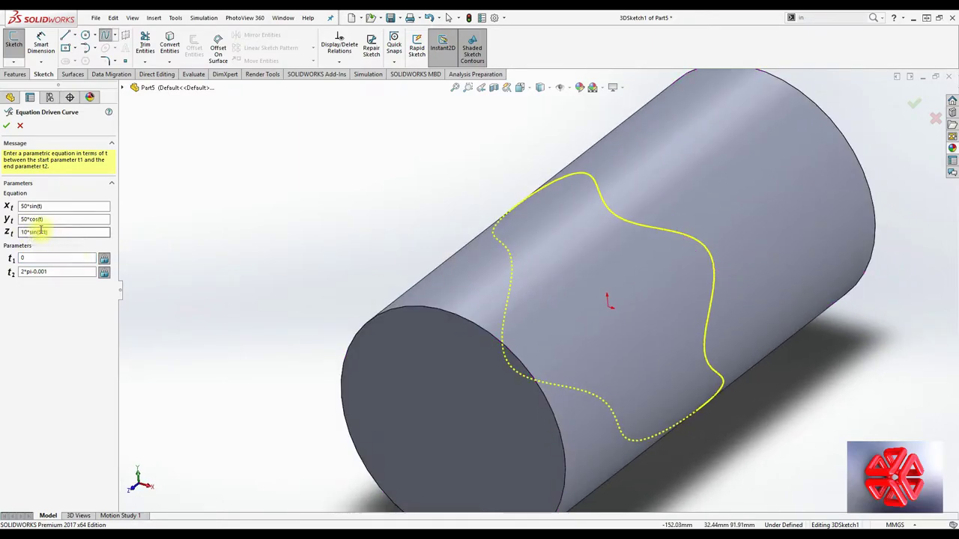
{"action": "key", "text": "BackSpace"}
{"action": "type", "text": "7"}
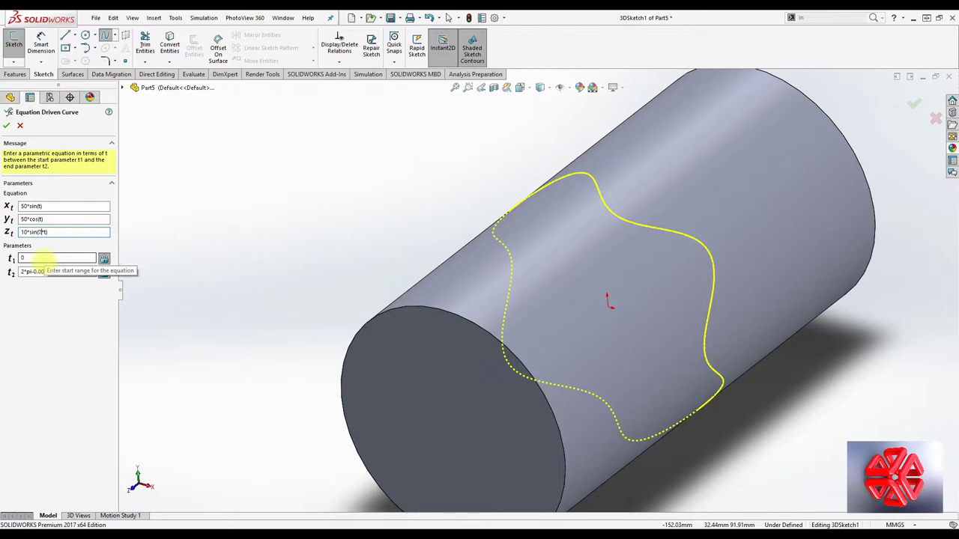
{"action": "left_click", "coordinate": [41, 257]}
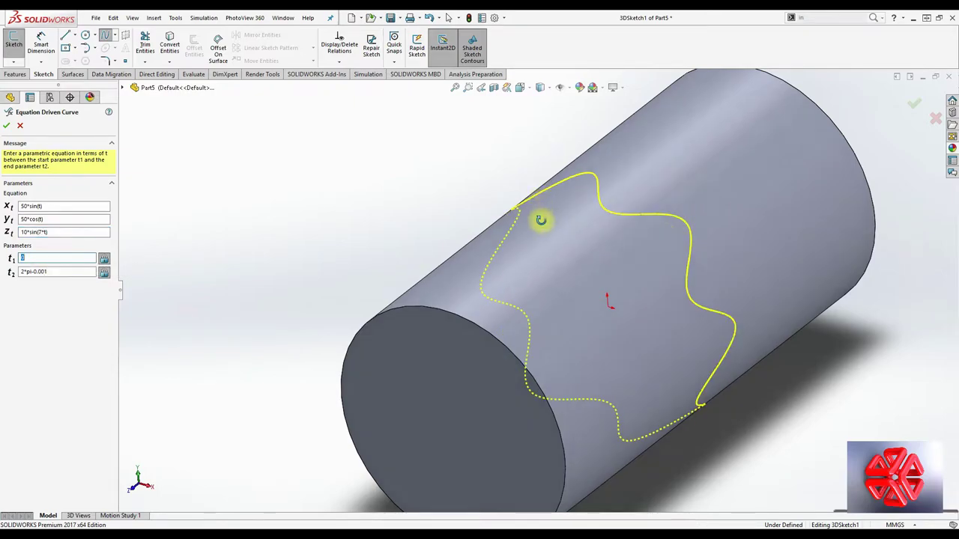
{"action": "mouse_move", "coordinate": [543, 220]}
{"action": "middle_mouse_down"}
{"action": "mouse_move", "coordinate": [512, 291]}
{"action": "mouse_move", "coordinate": [439, 262]}
{"action": "mouse_move", "coordinate": [464, 210]}
{"action": "mouse_move", "coordinate": [475, 232]}
{"action": "middle_mouse_up"}
{"action": "key", "text": "space"}
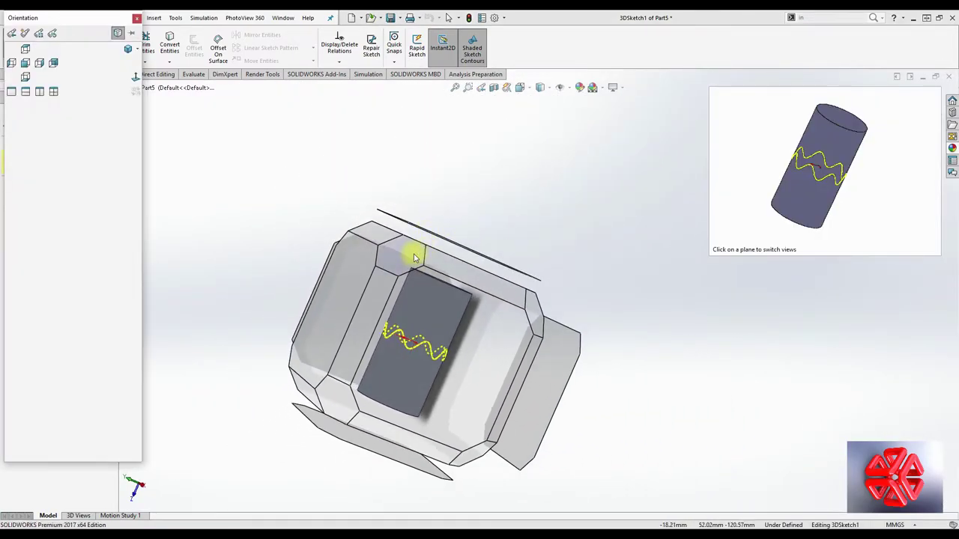
{"action": "mouse_move", "coordinate": [417, 257]}
{"action": "middle_mouse_down"}
{"action": "mouse_move", "coordinate": [432, 302]}
{"action": "mouse_move", "coordinate": [392, 338]}
{"action": "mouse_move", "coordinate": [457, 262]}
{"action": "mouse_move", "coordinate": [467, 332]}
{"action": "middle_mouse_up"}
{"action": "left_click", "coordinate": [462, 322]}
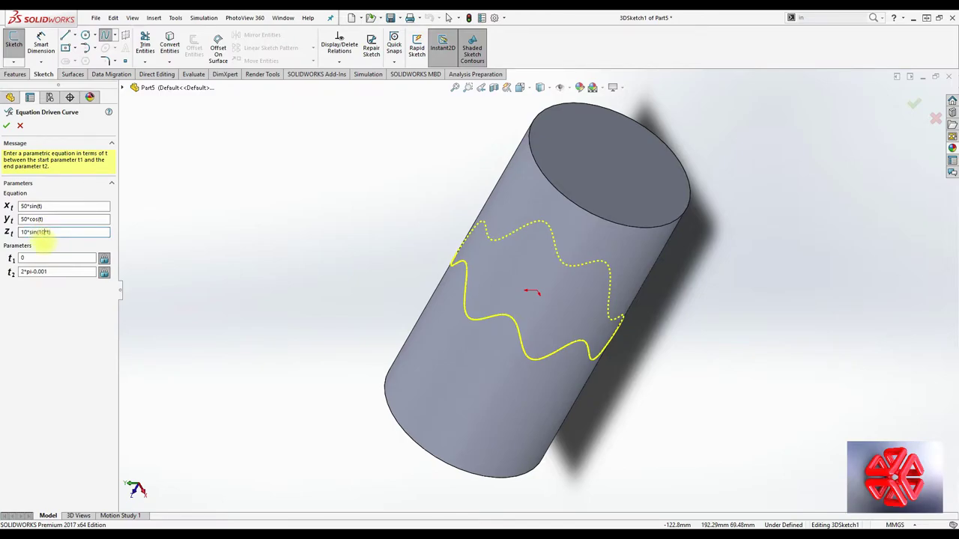
{"action": "middle_click_drag", "start_coordinate": [524, 287], "coordinate": [561, 253]}
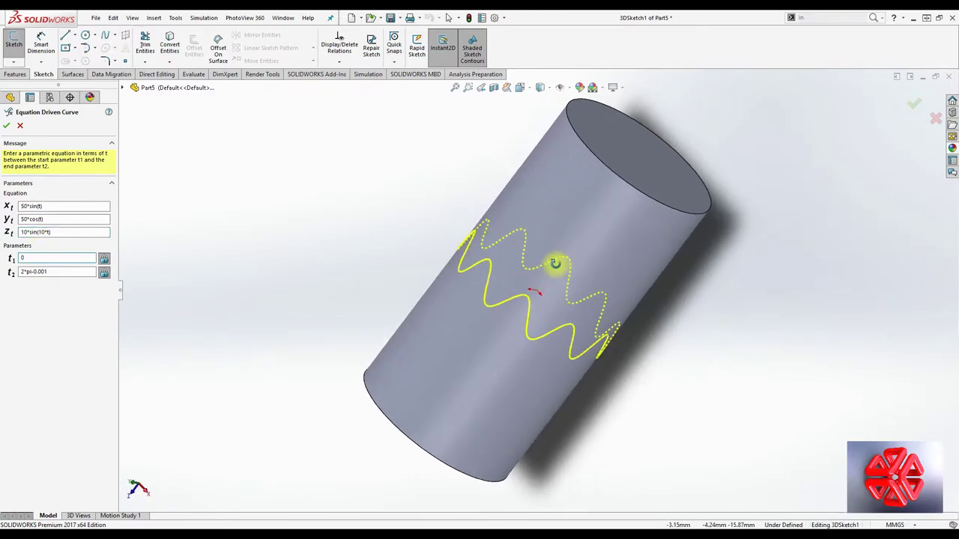
{"action": "left_click", "coordinate": [23, 232]}
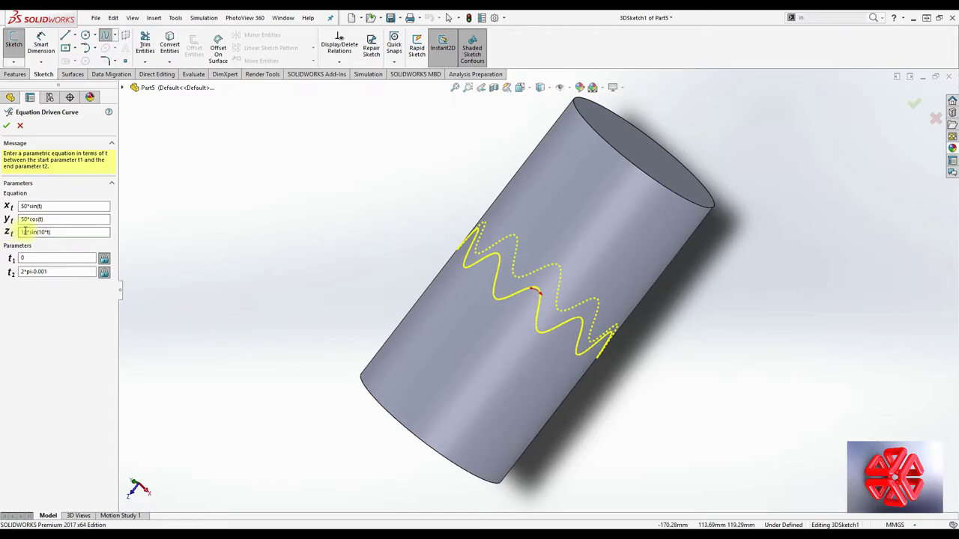
{"action": "key", "text": "BackSpace"}
{"action": "type", "text": "5"}
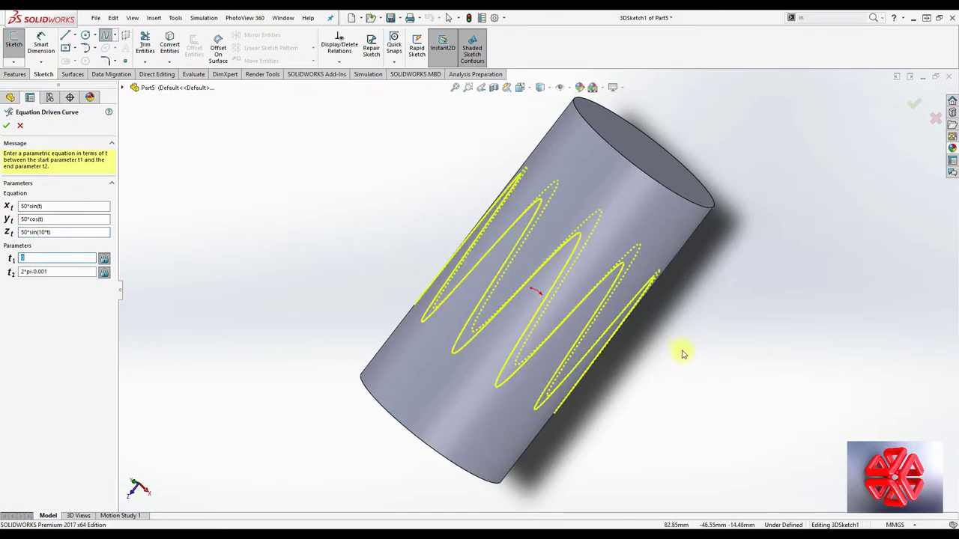
{"action": "mouse_move", "coordinate": [680, 353]}
{"action": "middle_mouse_down"}
{"action": "mouse_move", "coordinate": [695, 346]}
{"action": "mouse_move", "coordinate": [732, 363]}
{"action": "mouse_move", "coordinate": [697, 351]}
{"action": "mouse_move", "coordinate": [696, 302]}
{"action": "mouse_move", "coordinate": [684, 289]}
{"action": "middle_mouse_up"}
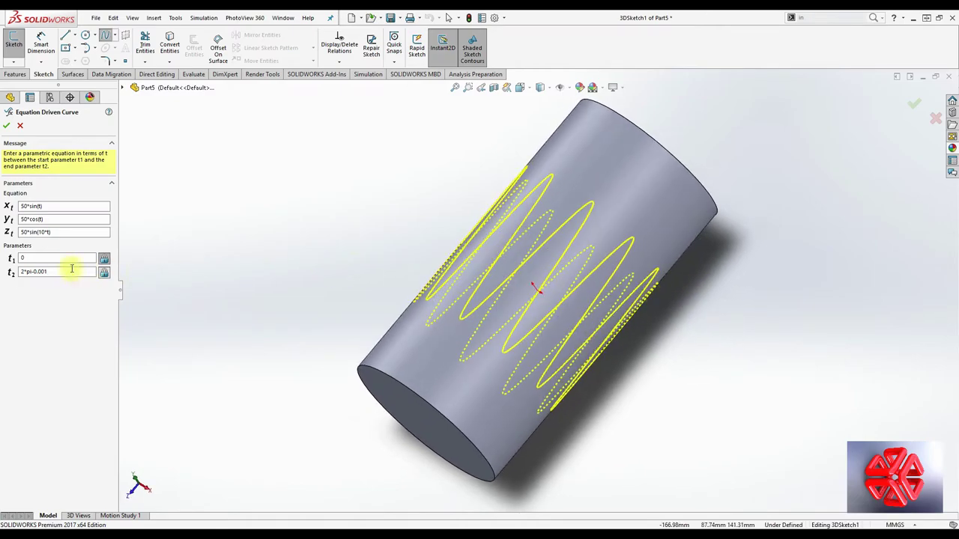
{"action": "left_click", "coordinate": [25, 232]}
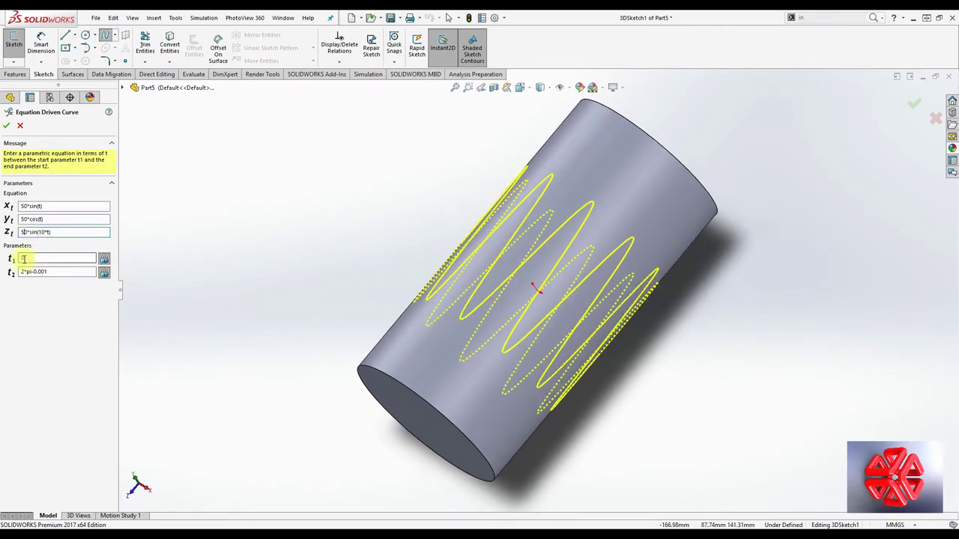
{"action": "key", "text": "BackSpace"}
{"action": "type", "text": "00"}
{"action": "key", "text": "Tab"}
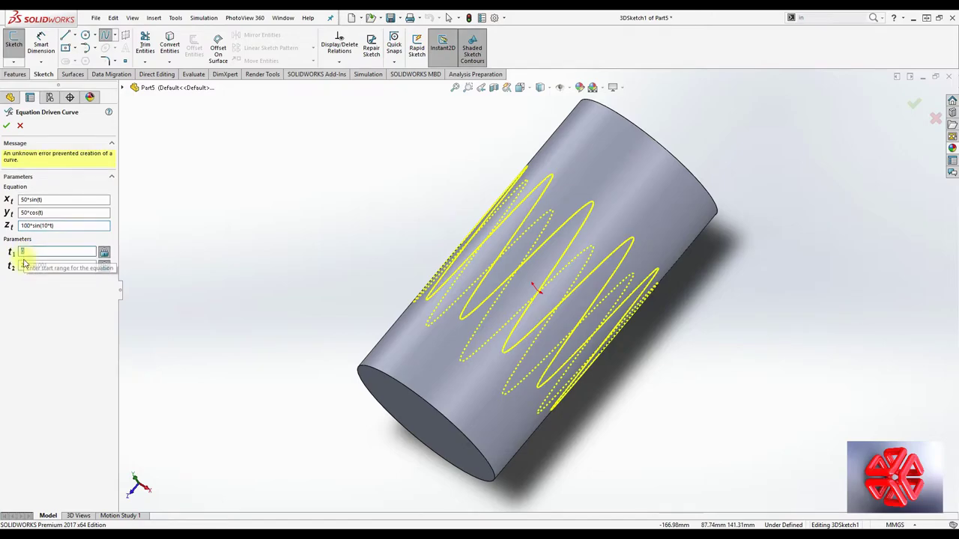
{"action": "mouse_move", "coordinate": [270, 225]}
{"action": "middle_mouse_down"}
{"action": "mouse_move", "coordinate": [437, 220]}
{"action": "mouse_move", "coordinate": [462, 278]}
{"action": "mouse_move", "coordinate": [486, 264]}
{"action": "mouse_move", "coordinate": [449, 188]}
{"action": "mouse_move", "coordinate": [443, 239]}
{"action": "mouse_move", "coordinate": [404, 243]}
{"action": "middle_mouse_up"}
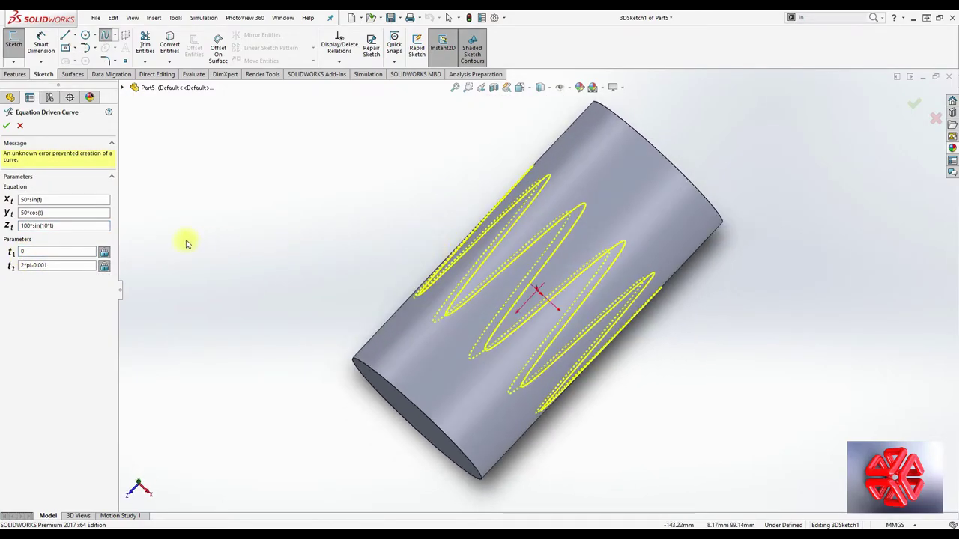
{"action": "left_click", "coordinate": [64, 226]}
{"action": "type", "text": "2"}
{"action": "left_click", "coordinate": [34, 251]}
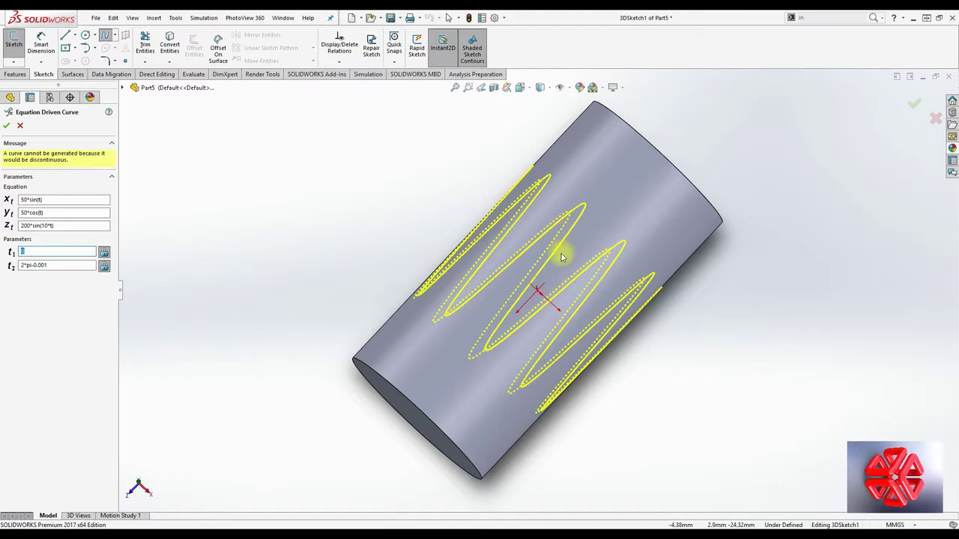
{"action": "middle_click_drag", "start_coordinate": [560, 252], "coordinate": [524, 207]}
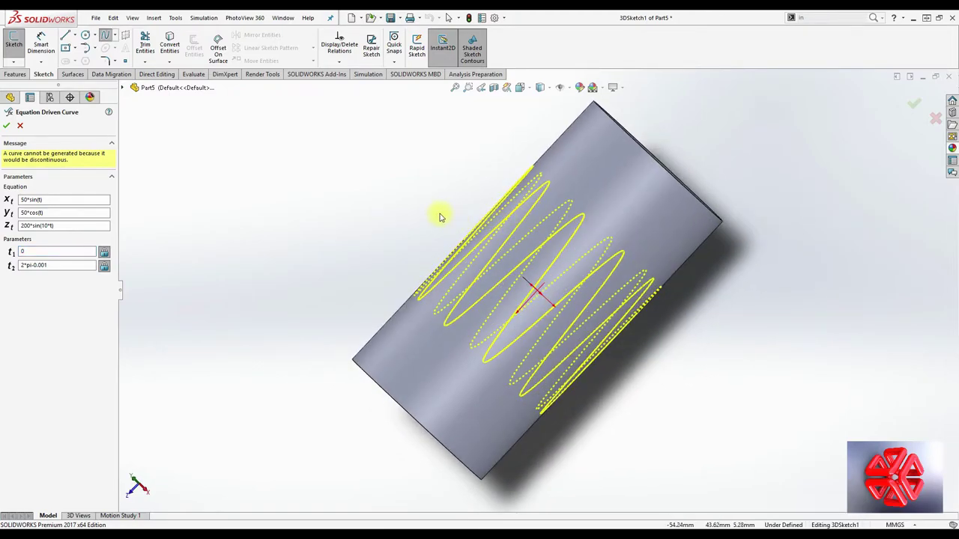
{"action": "mouse_move", "coordinate": [439, 215]}
{"action": "middle_mouse_down"}
{"action": "mouse_move", "coordinate": [510, 251]}
{"action": "mouse_move", "coordinate": [335, 259]}
{"action": "middle_mouse_up"}
{"action": "left_click", "coordinate": [24, 226]}
{"action": "type", "text": "4"}
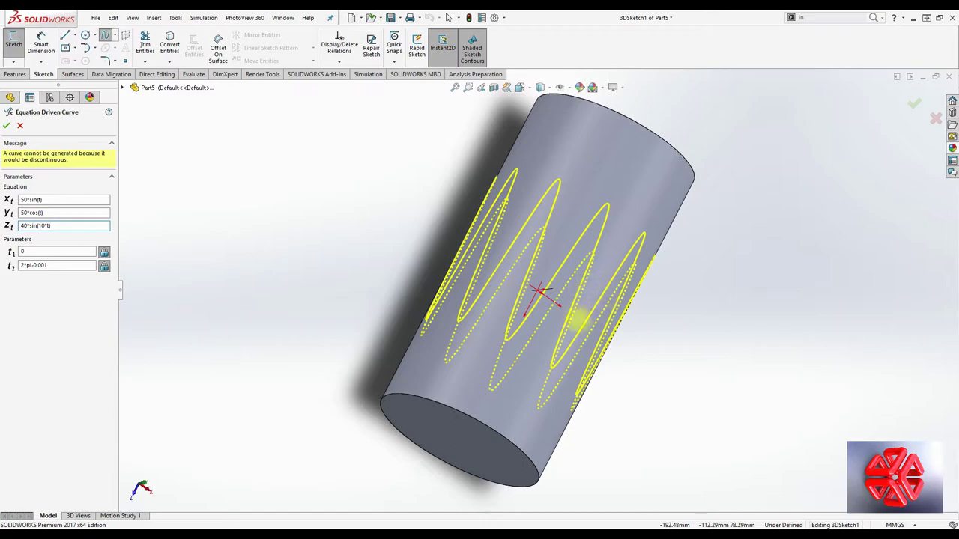
{"action": "key", "text": "Tab"}
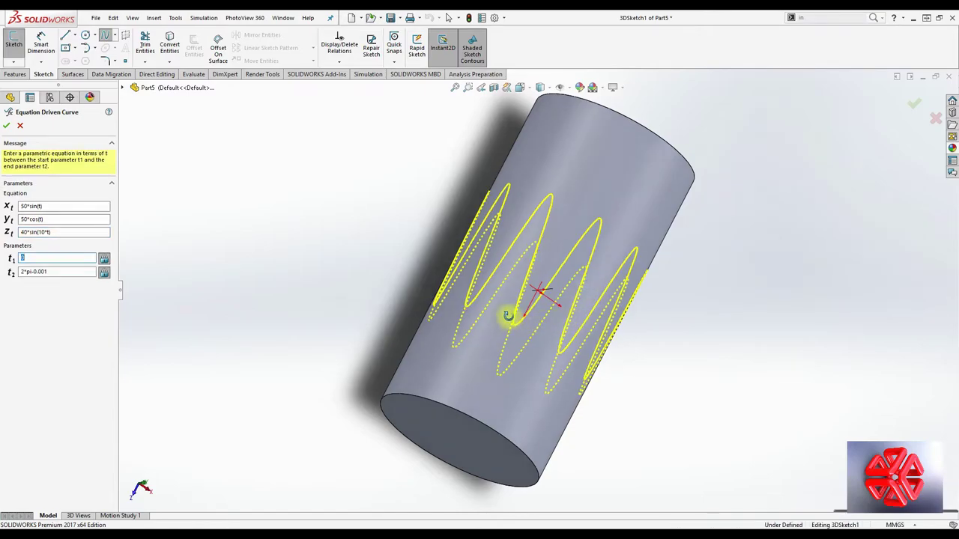
{"action": "mouse_move", "coordinate": [507, 317]}
{"action": "middle_mouse_down"}
{"action": "mouse_move", "coordinate": [456, 251]}
{"action": "mouse_move", "coordinate": [481, 271]}
{"action": "middle_mouse_up"}
{"action": "type", "text": "1"}
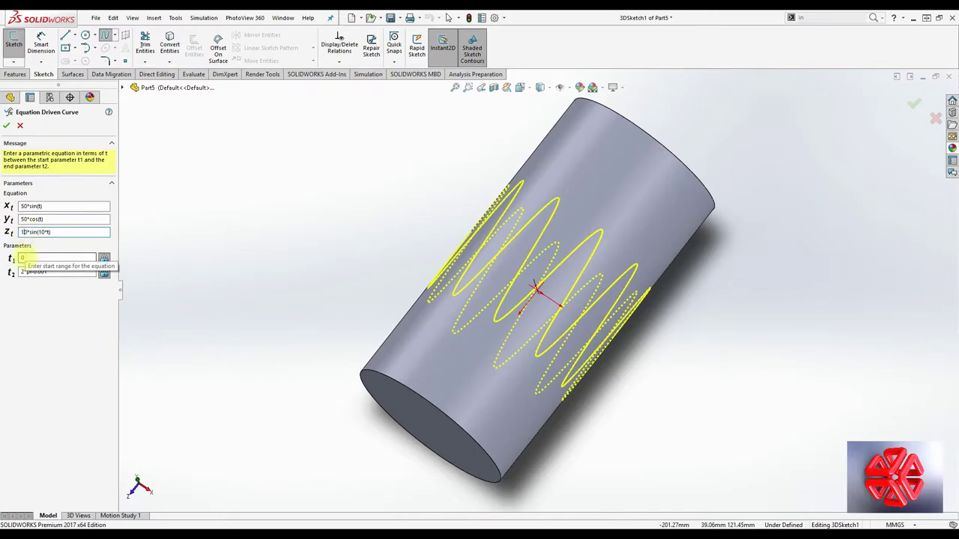
{"action": "mouse_move", "coordinate": [462, 280]}
{"action": "middle_mouse_down"}
{"action": "mouse_move", "coordinate": [522, 292]}
{"action": "mouse_move", "coordinate": [519, 345]}
{"action": "mouse_move", "coordinate": [520, 278]}
{"action": "middle_mouse_up"}
{"action": "left_click", "coordinate": [94, 233]}
Try z equations 10*sin(1*t) and 10*sin(2*t), checking each preview.
{"action": "left_click", "coordinate": [42, 233]}
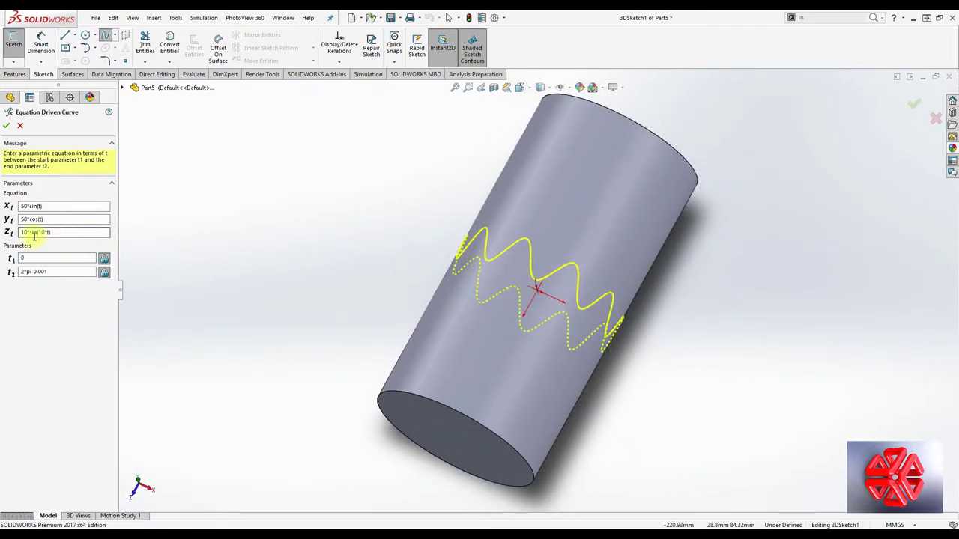
{"action": "key", "text": "Delete"}
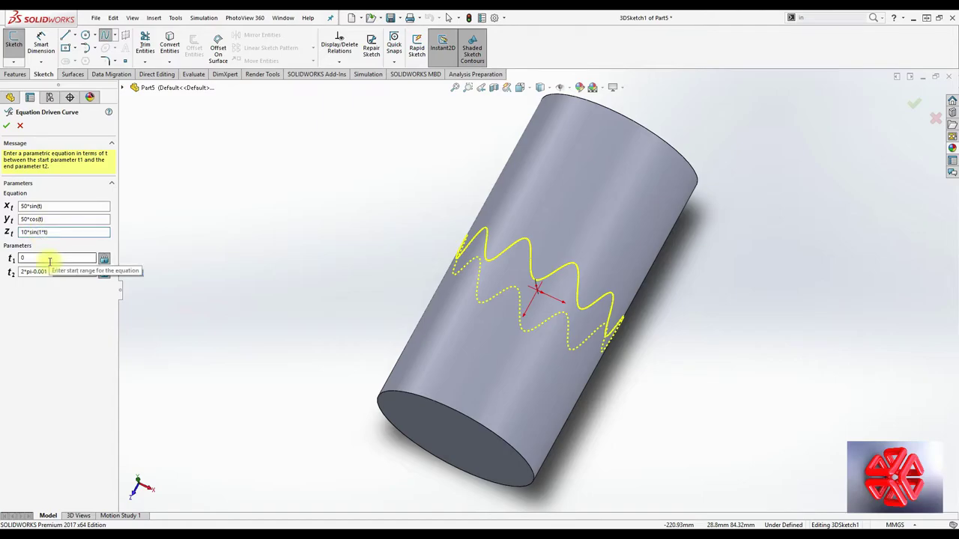
{"action": "left_click", "coordinate": [49, 259]}
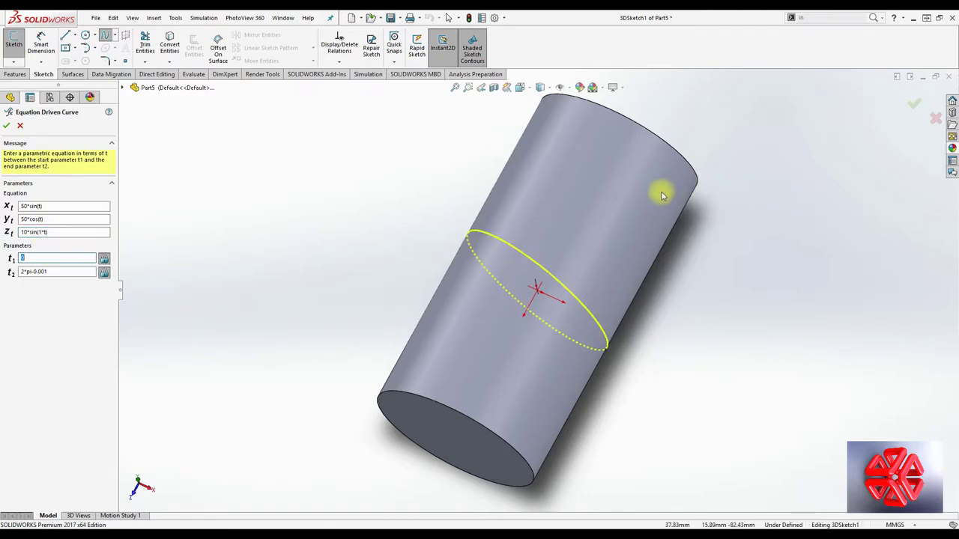
{"action": "mouse_move", "coordinate": [663, 193]}
{"action": "middle_mouse_down"}
{"action": "mouse_move", "coordinate": [615, 268]}
{"action": "mouse_move", "coordinate": [621, 240]}
{"action": "middle_mouse_up"}
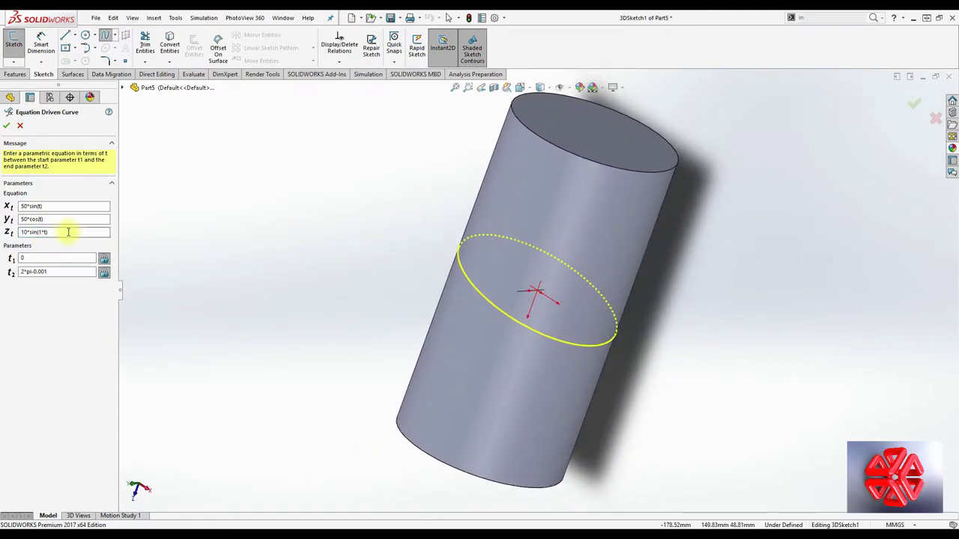
{"action": "left_click", "coordinate": [44, 232]}
{"action": "key", "text": "BackSpace"}
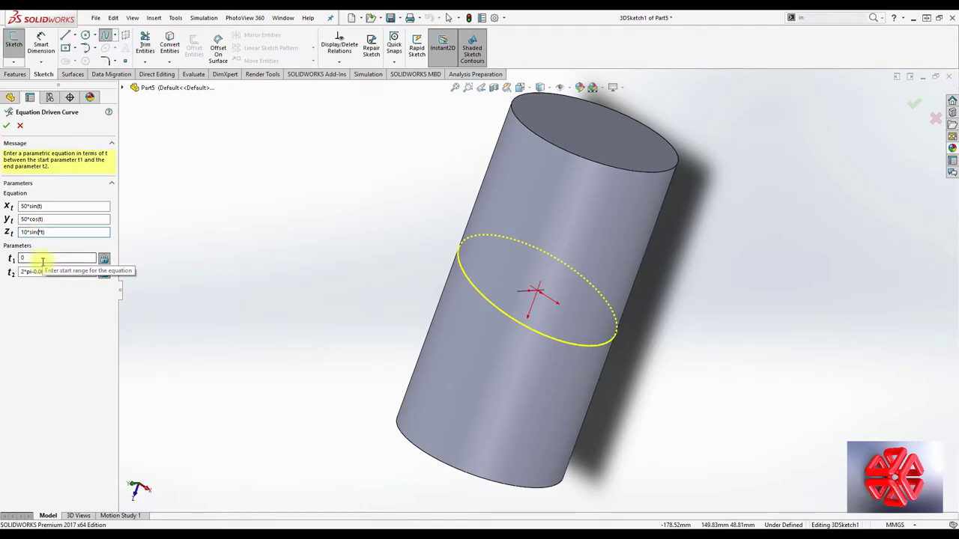
{"action": "type", "text": "2"}
{"action": "left_click", "coordinate": [50, 259]}
{"action": "mouse_move", "coordinate": [470, 262]}
{"action": "middle_mouse_down"}
{"action": "mouse_move", "coordinate": [516, 274]}
{"action": "mouse_move", "coordinate": [604, 322]}
{"action": "middle_mouse_up"}
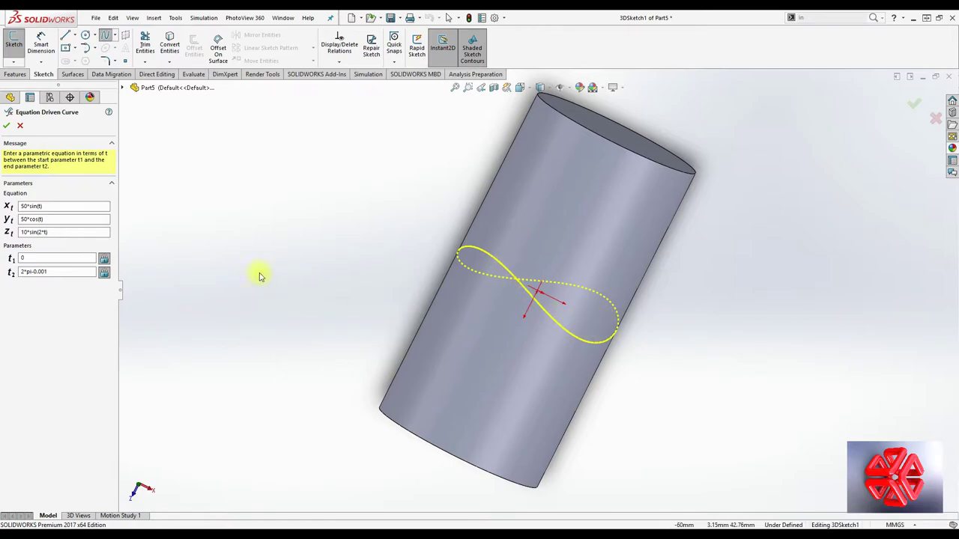
Try 20*sin(2*t) and 20*sin(5*t), then settle on z = 10*sin(7*t).
{"action": "left_click", "coordinate": [51, 234]}
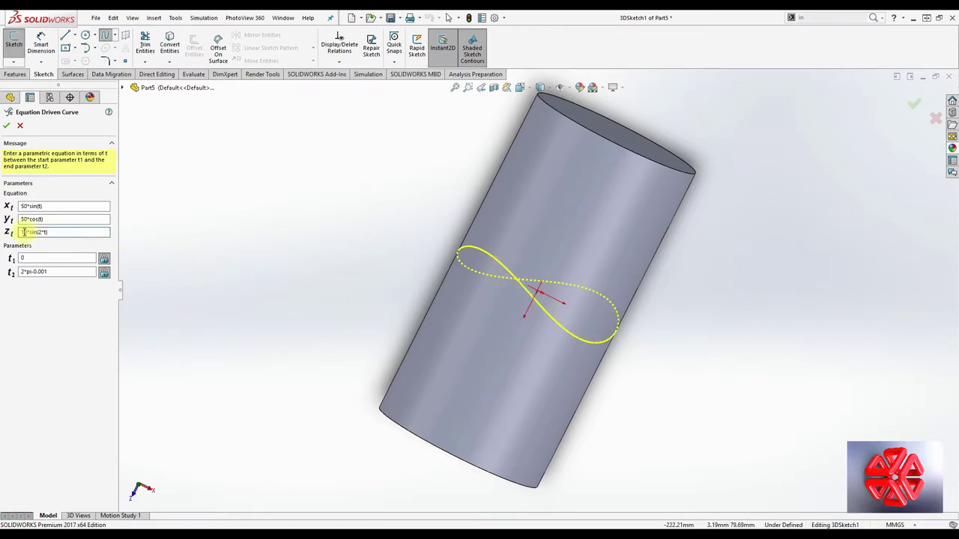
{"action": "key", "text": "Tab"}
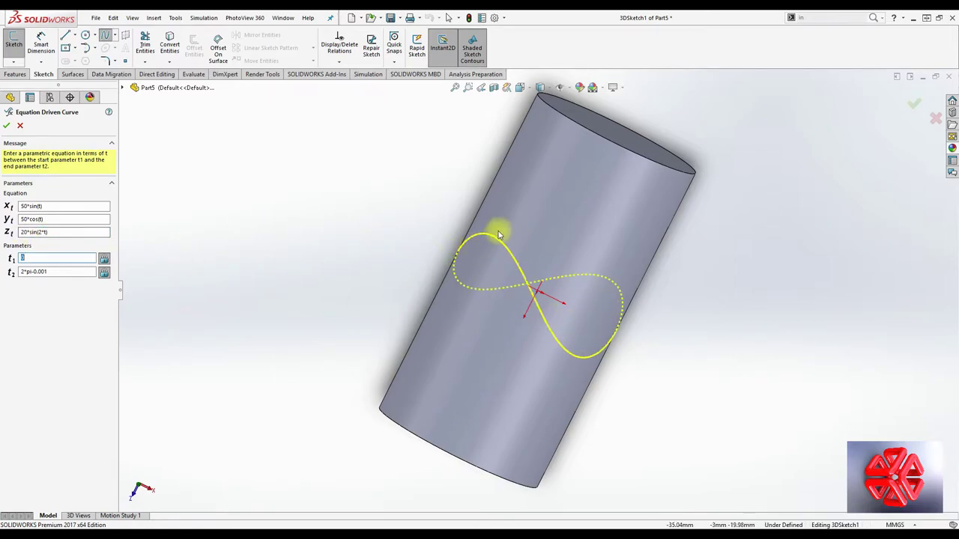
{"action": "mouse_move", "coordinate": [497, 231]}
{"action": "middle_mouse_down"}
{"action": "mouse_move", "coordinate": [492, 242]}
{"action": "mouse_move", "coordinate": [463, 211]}
{"action": "mouse_move", "coordinate": [494, 231]}
{"action": "middle_mouse_up"}
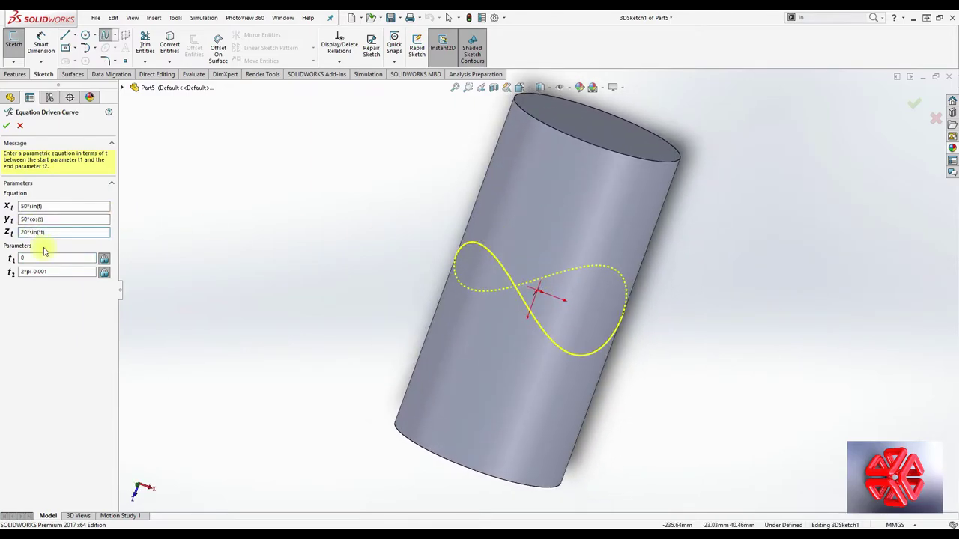
{"action": "left_click", "coordinate": [64, 231]}
{"action": "type", "text": "5*"}
{"action": "key", "text": "Tab"}
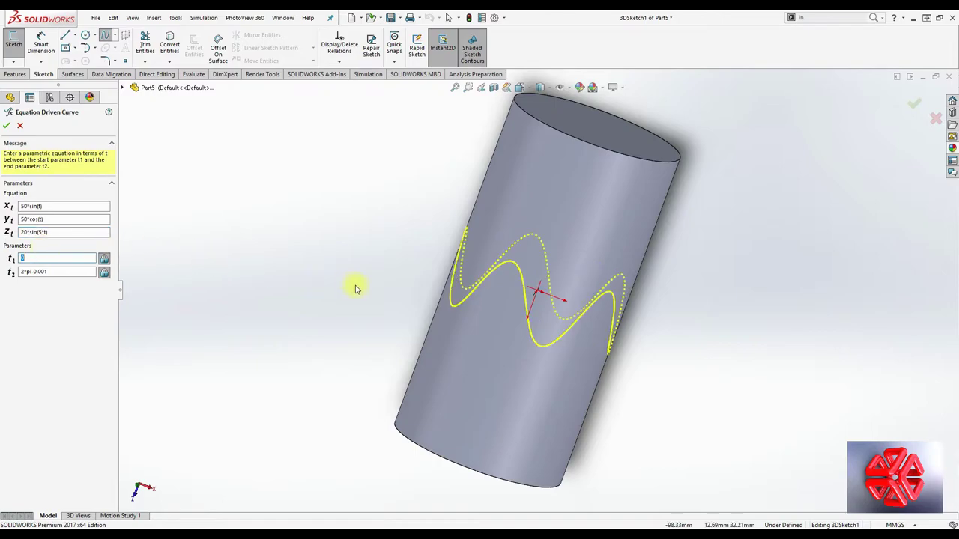
{"action": "middle_click_drag", "start_coordinate": [356, 289], "coordinate": [304, 256]}
{"action": "left_click", "coordinate": [41, 233]}
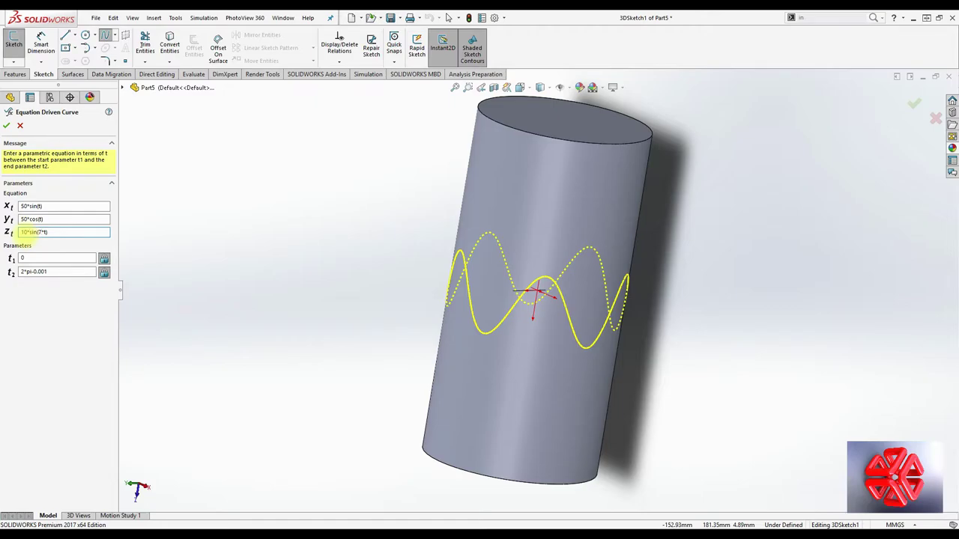
{"action": "left_click", "coordinate": [56, 258]}
{"action": "mouse_move", "coordinate": [571, 321]}
{"action": "middle_mouse_down"}
{"action": "mouse_move", "coordinate": [642, 325]}
{"action": "mouse_move", "coordinate": [642, 289]}
{"action": "mouse_move", "coordinate": [441, 257]}
{"action": "middle_mouse_up"}
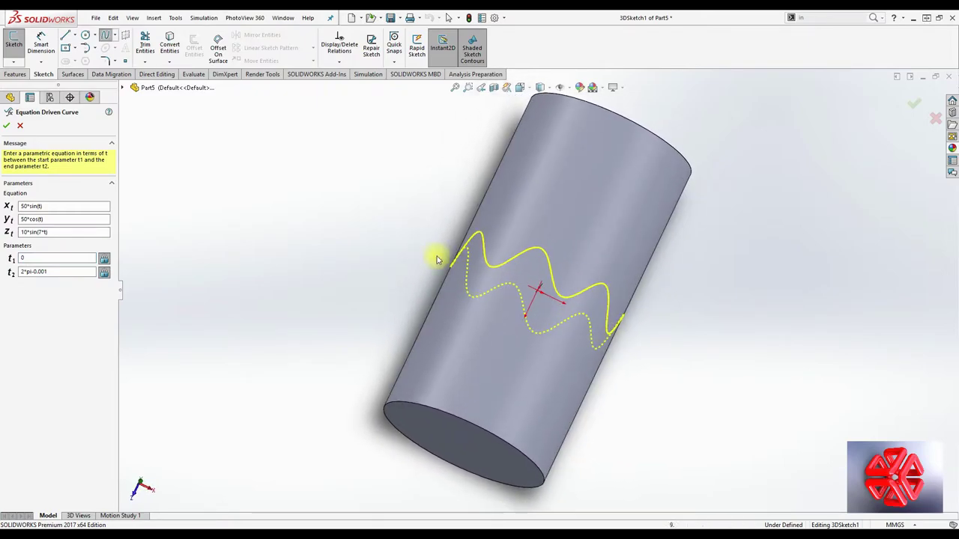
Accept the seven-wave curve and zoom in where its two ends meet.
{"action": "left_click", "coordinate": [7, 125]}
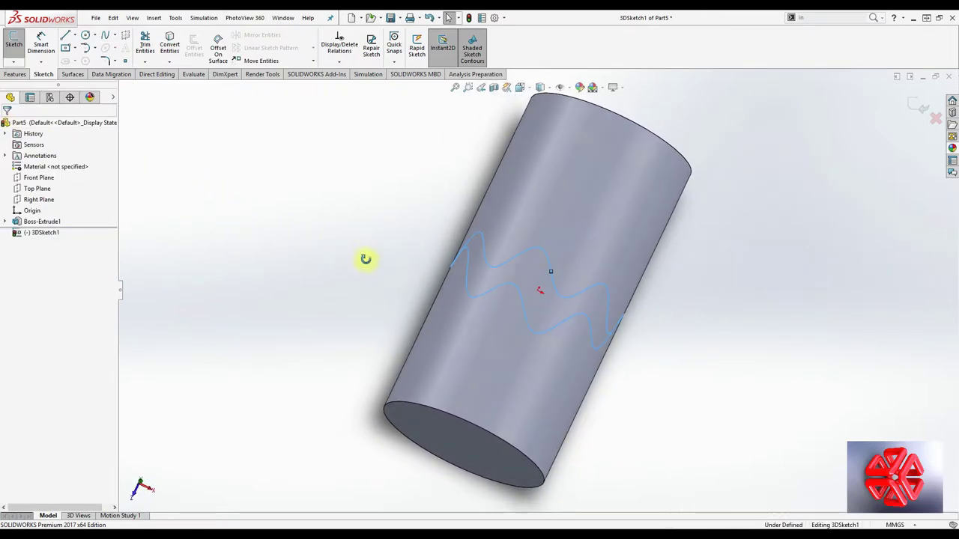
{"action": "mouse_move", "coordinate": [366, 259]}
{"action": "middle_mouse_down"}
{"action": "mouse_move", "coordinate": [327, 160]}
{"action": "mouse_move", "coordinate": [356, 218]}
{"action": "middle_mouse_up"}
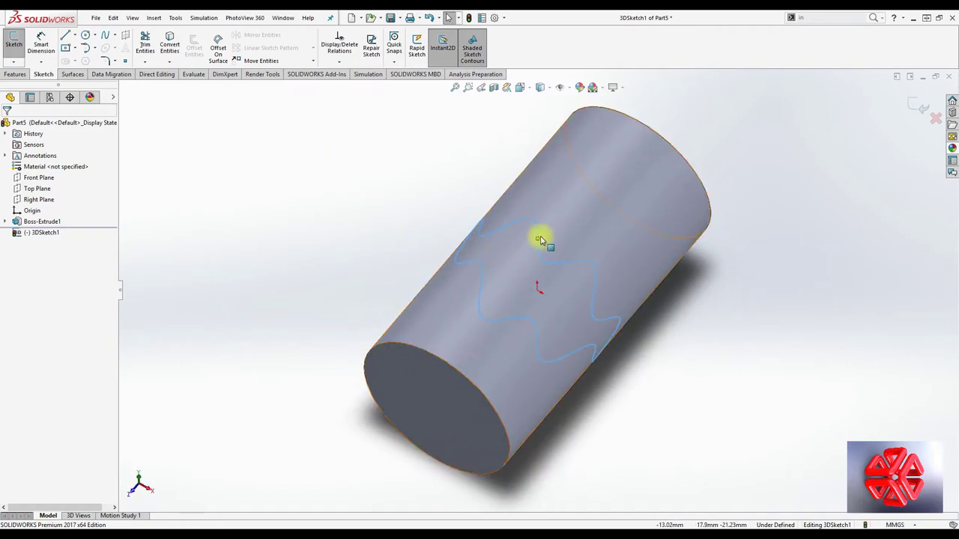
{"action": "scroll", "coordinate": [546, 242], "scroll_direction": "down", "scroll_amount": 3}
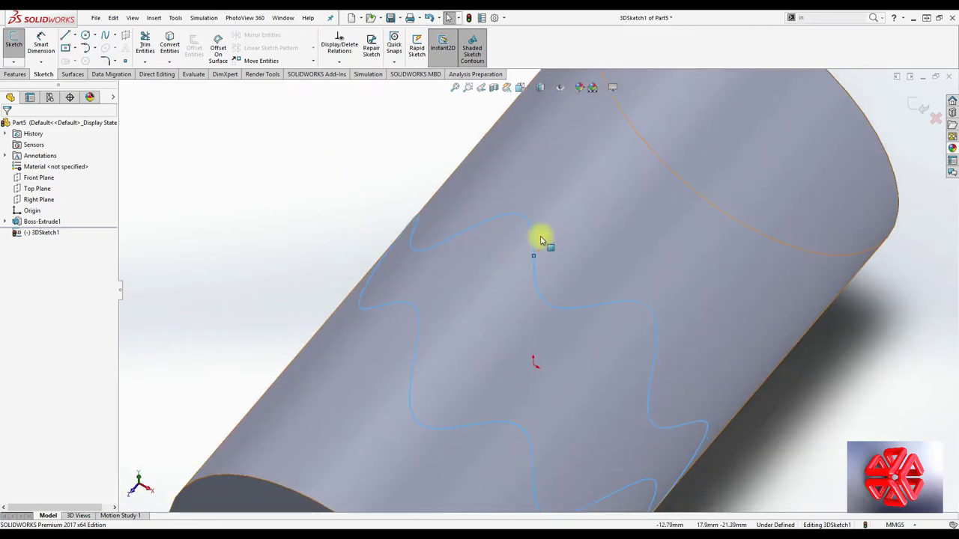
{"action": "left_click", "coordinate": [468, 87]}
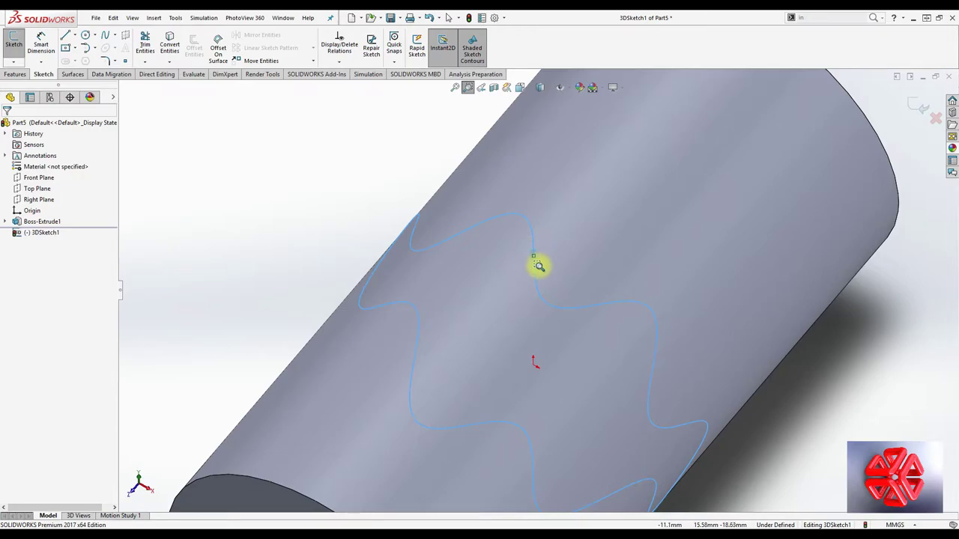
{"action": "left_click_drag", "start_coordinate": [539, 266], "coordinate": [541, 269]}
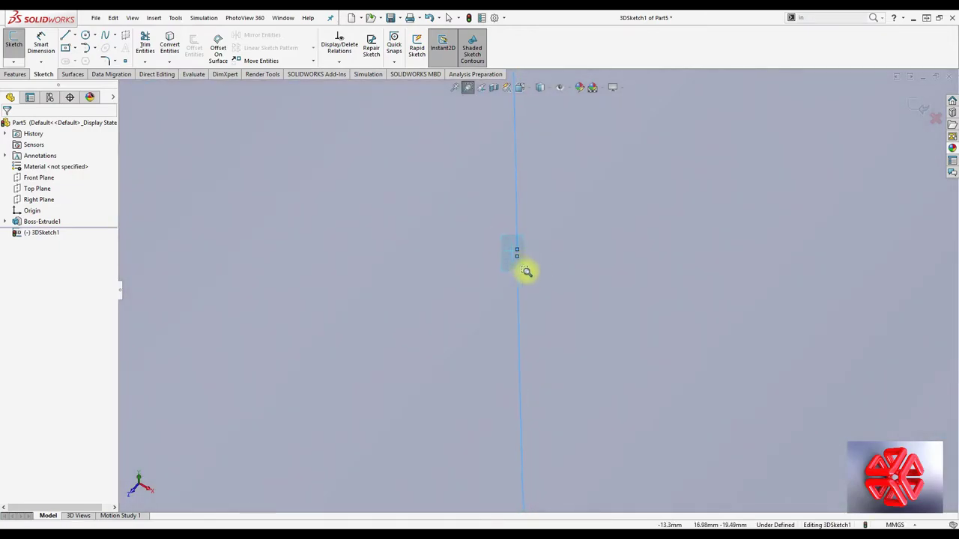
{"action": "left_click_drag", "start_coordinate": [533, 273], "coordinate": [533, 274]}
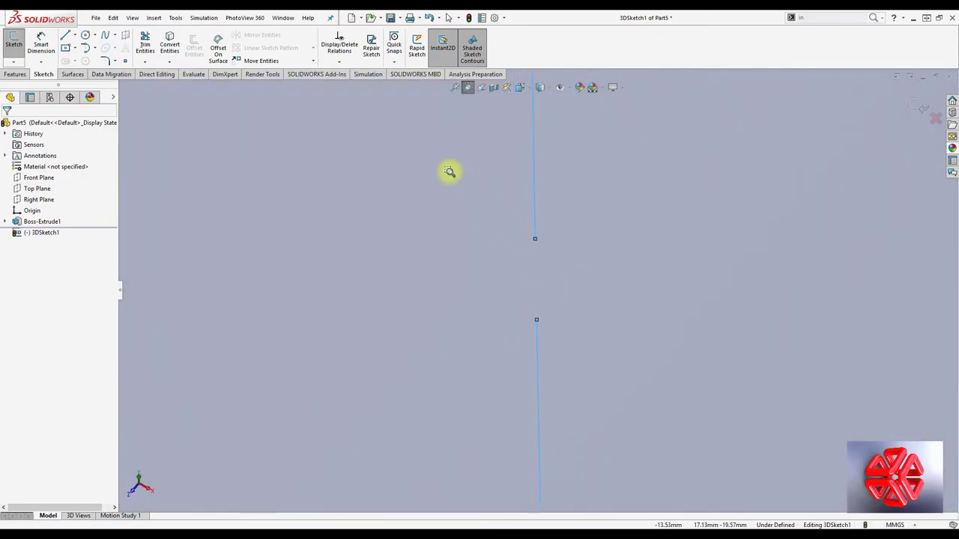
Join the curve ends with a two-point spline and raise its midpoint to reshape it.
{"action": "left_click", "coordinate": [106, 38]}
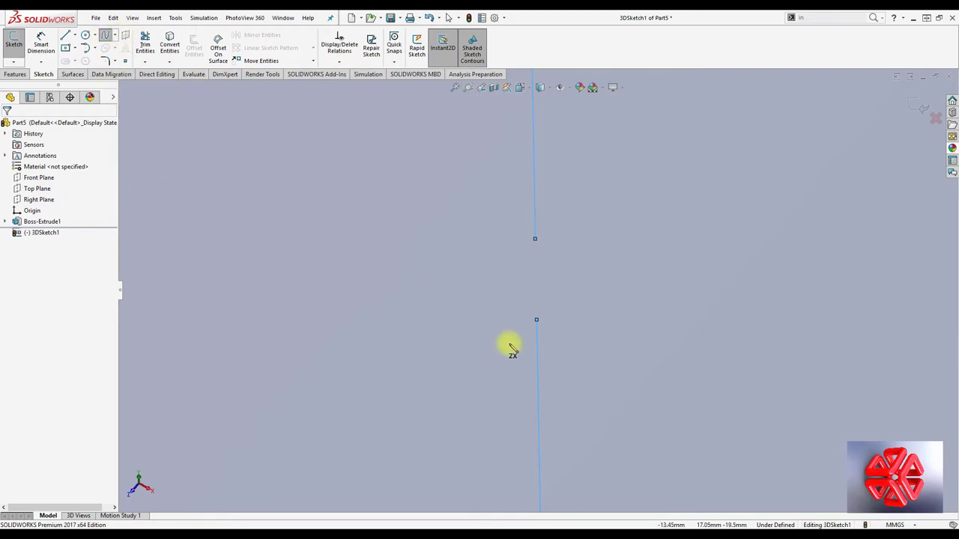
{"action": "left_click", "coordinate": [536, 240]}
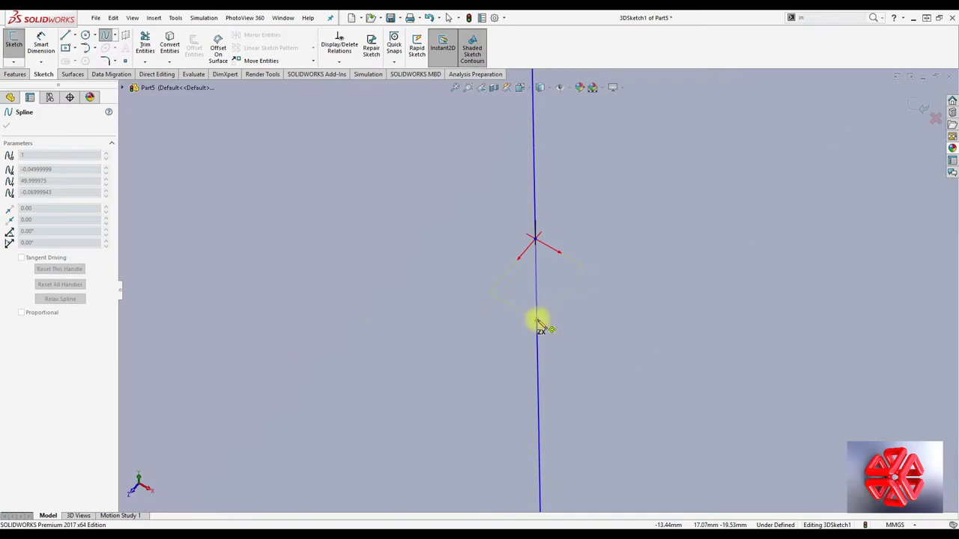
{"action": "left_click", "coordinate": [537, 322]}
{"action": "right_click", "coordinate": [535, 322]}
{"action": "left_click", "coordinate": [553, 327]}
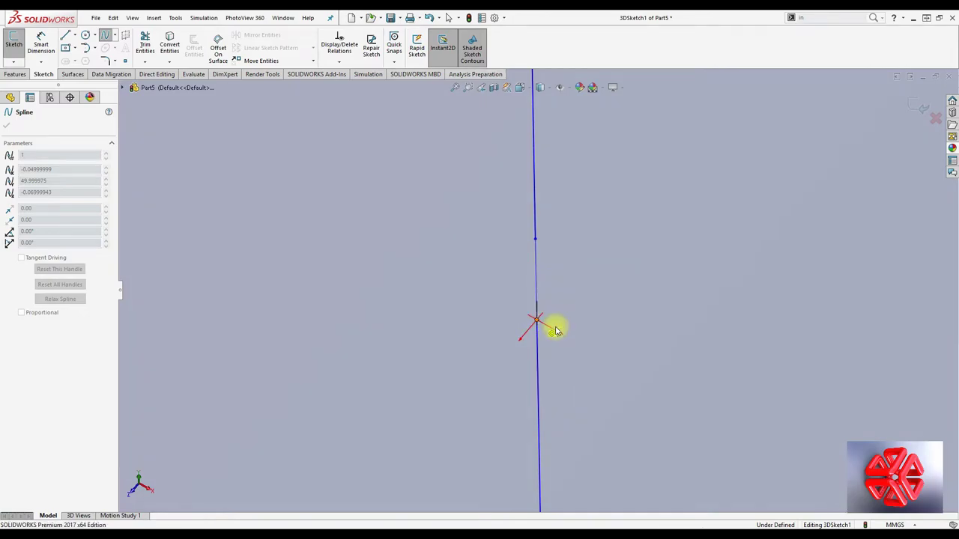
{"action": "left_click_drag", "start_coordinate": [555, 329], "coordinate": [560, 297]}
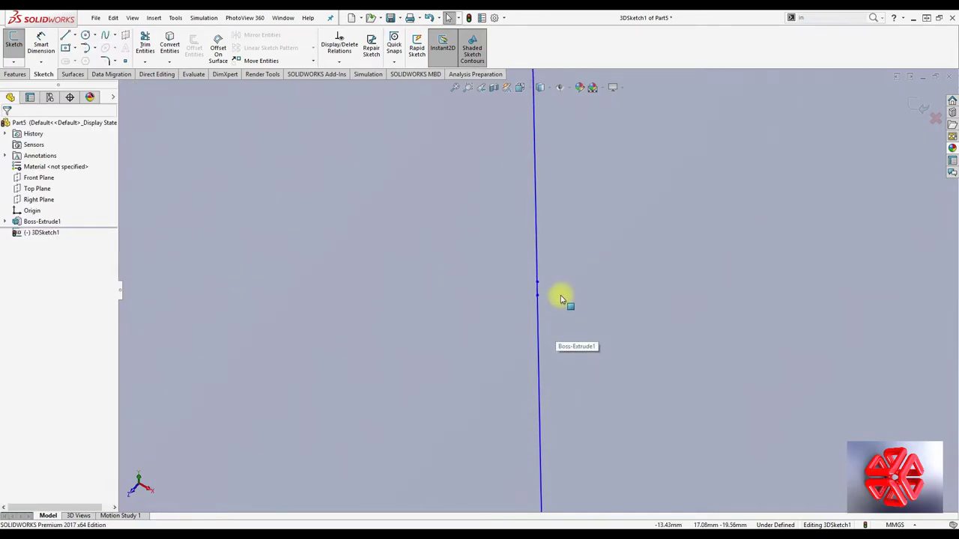
{"action": "key", "text": "ctrl+7"}
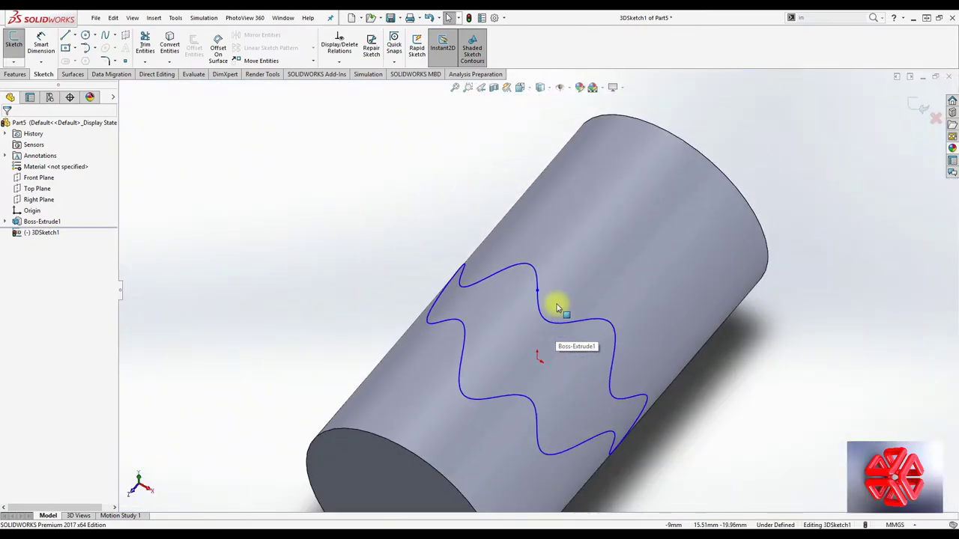
Close the 3D sketch and create Plane1 perpendicular to the wave curve at a curve point.
{"action": "left_click", "coordinate": [918, 108]}
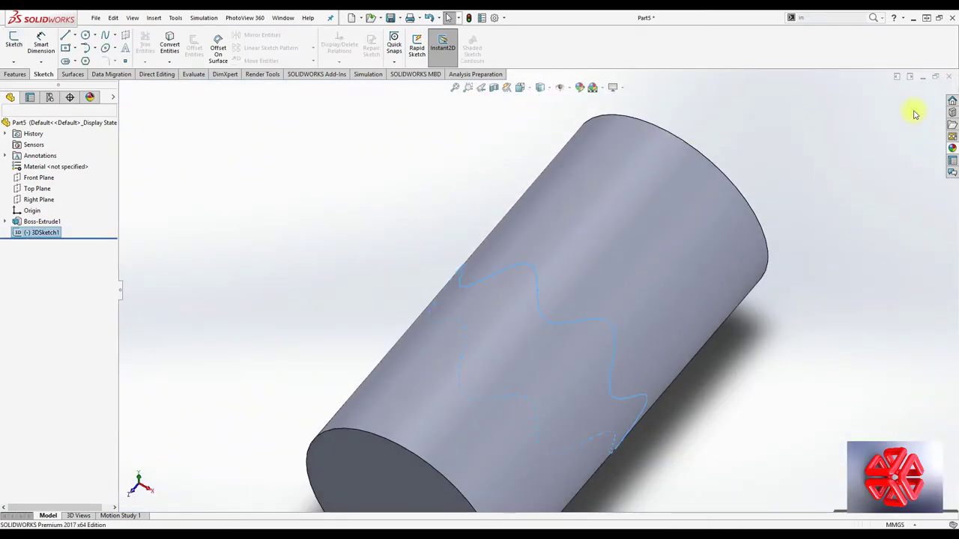
{"action": "left_click", "coordinate": [160, 19]}
{"action": "mouse_move", "coordinate": [187, 146]}
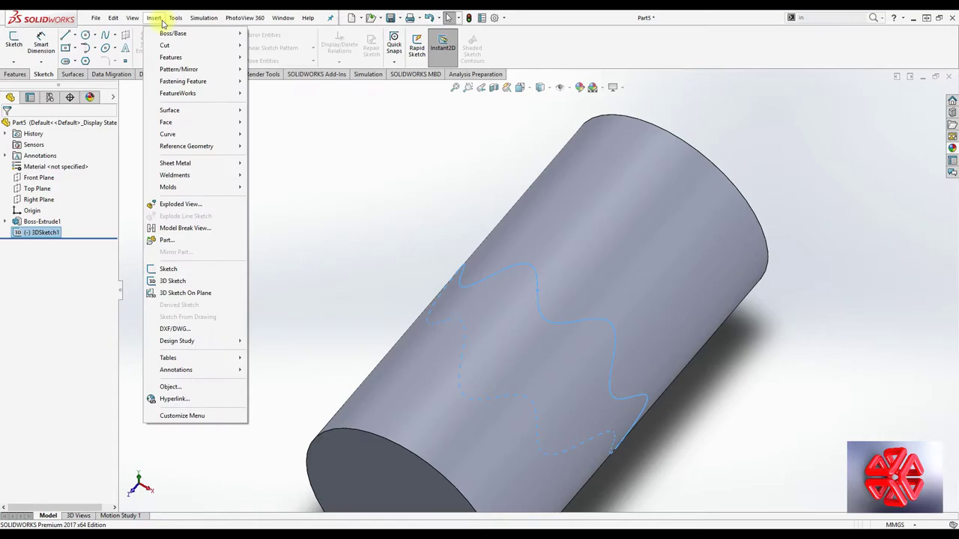
{"action": "left_click", "coordinate": [267, 147]}
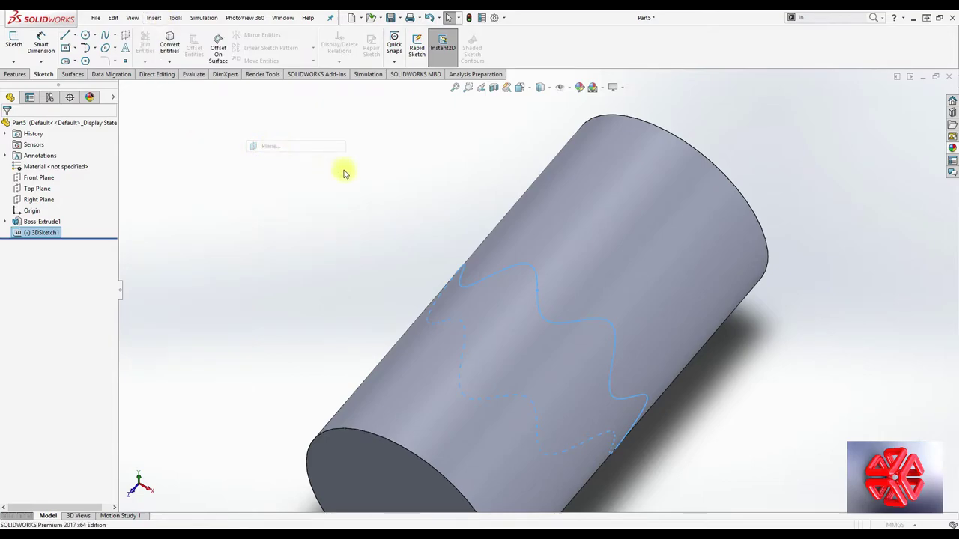
{"action": "left_click", "coordinate": [534, 276]}
{"action": "scroll", "coordinate": [540, 274], "scroll_direction": "down", "scroll_amount": 3}
{"action": "scroll", "coordinate": [545, 311], "scroll_direction": "down", "scroll_amount": 3}
{"action": "scroll", "coordinate": [535, 317], "scroll_direction": "down", "scroll_amount": 2}
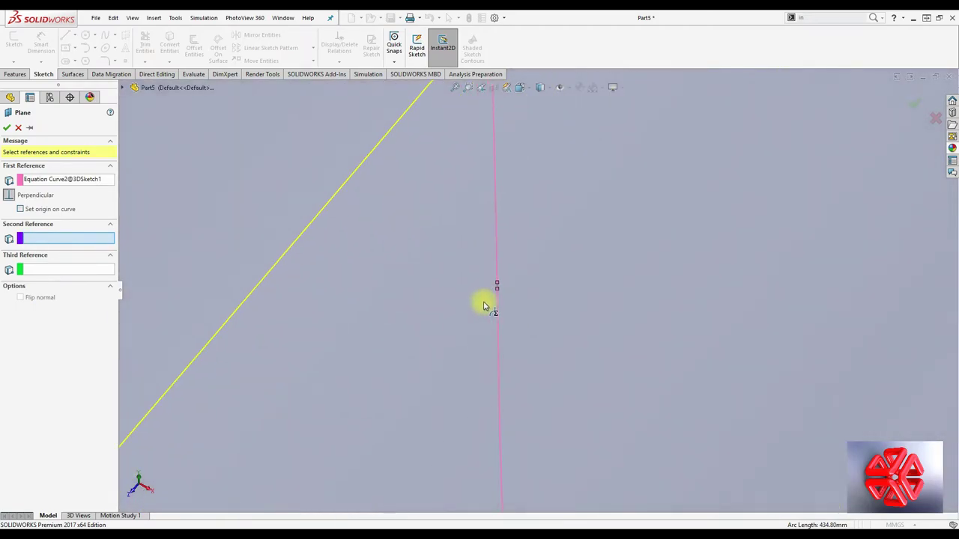
{"action": "scroll", "coordinate": [501, 292], "scroll_direction": "down", "scroll_amount": 2}
{"action": "left_click", "coordinate": [525, 262]}
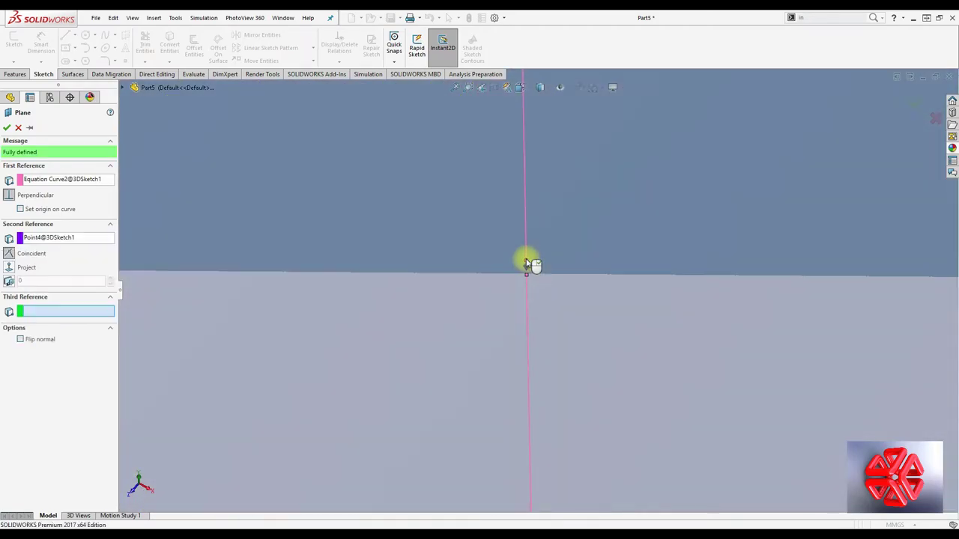
{"action": "key", "text": "Return"}
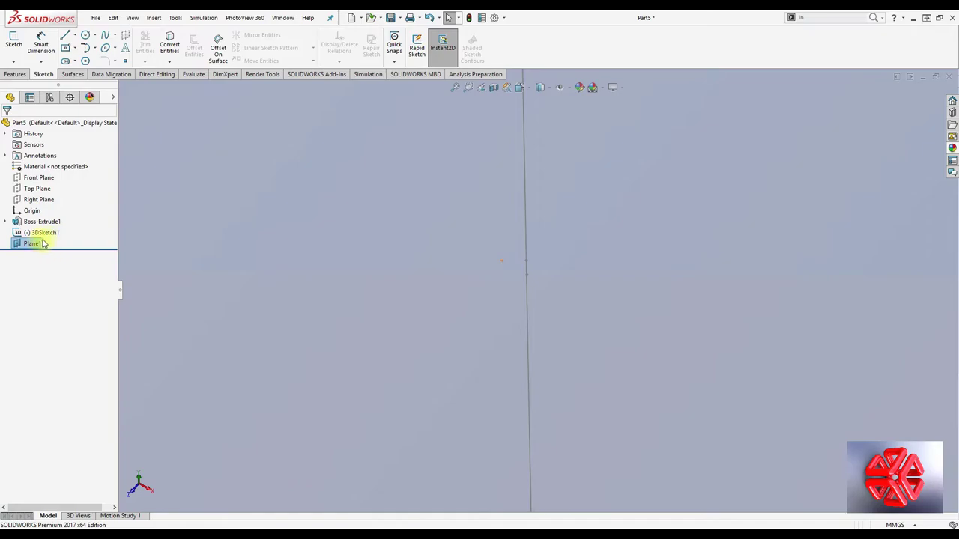
Hide Boss-Extrude1 and start a sketch on Plane1.
{"action": "right_click", "coordinate": [39, 222]}
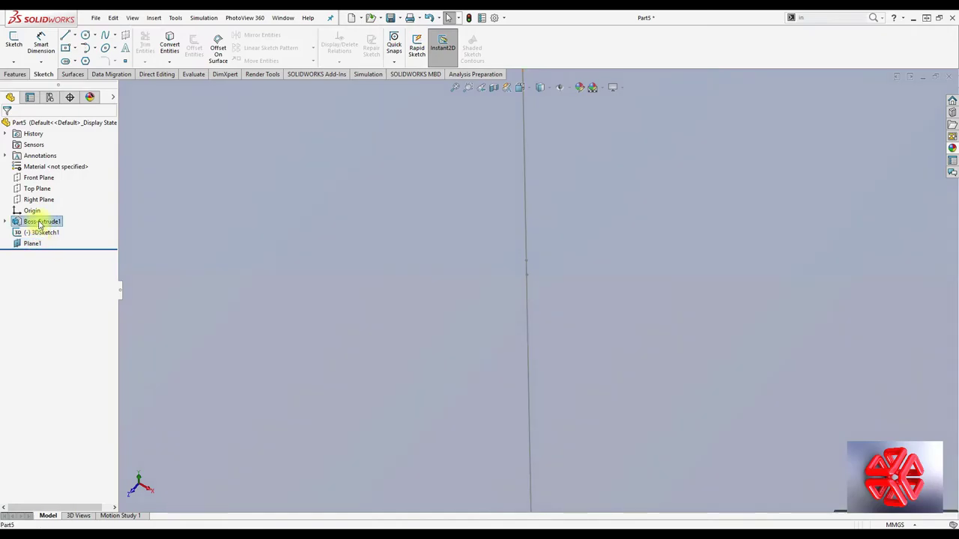
{"action": "left_click", "coordinate": [52, 211]}
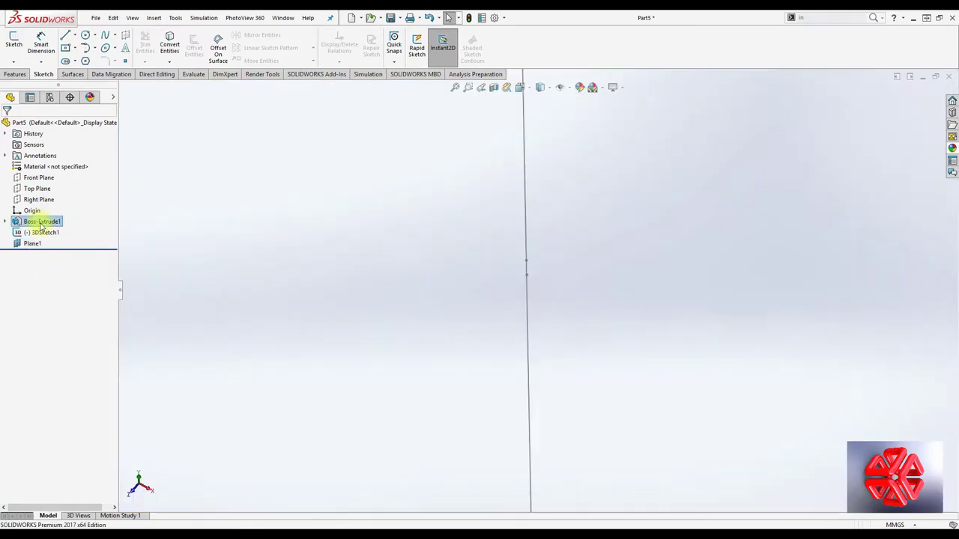
{"action": "right_click", "coordinate": [30, 245]}
{"action": "left_click", "coordinate": [34, 232]}
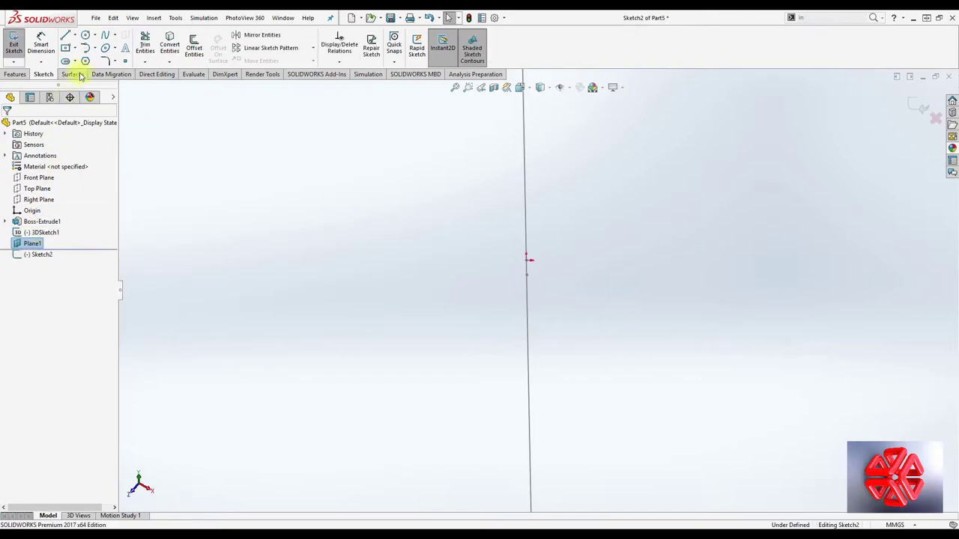
Draw a small circle centred on the curve point and zoom in on it.
{"action": "left_click", "coordinate": [88, 37]}
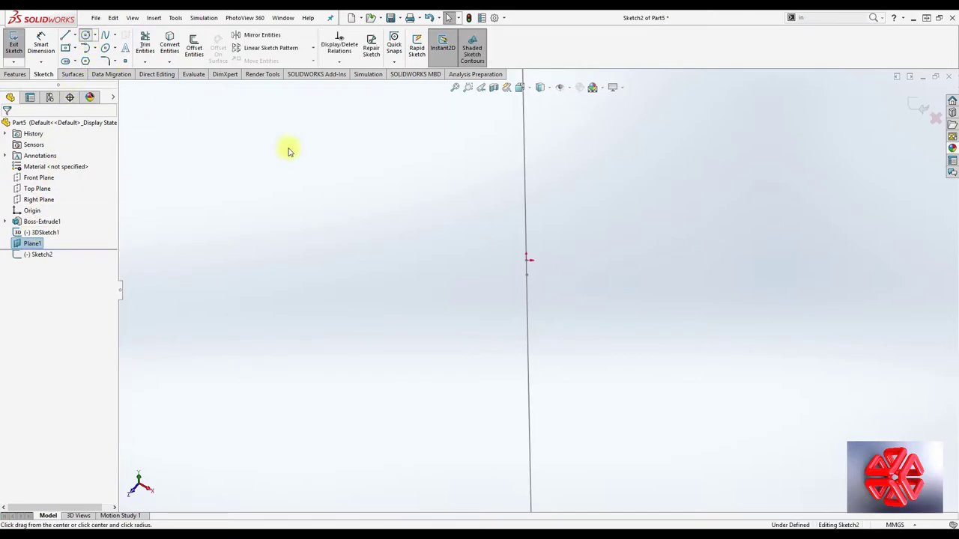
{"action": "left_click", "coordinate": [536, 267]}
{"action": "left_click", "coordinate": [552, 271]}
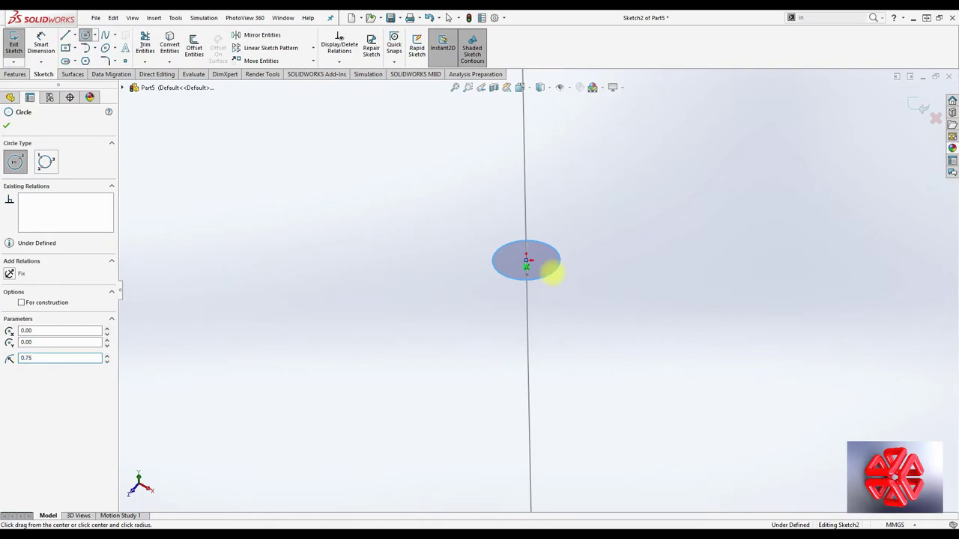
{"action": "key", "text": "f"}
{"action": "scroll", "coordinate": [555, 294], "scroll_direction": "up", "scroll_amount": 5}
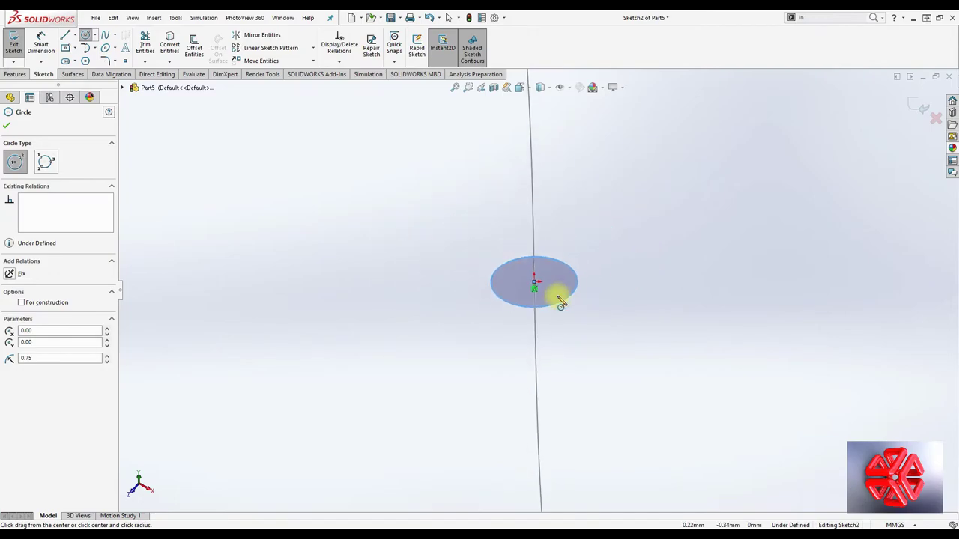
{"action": "scroll", "coordinate": [556, 295], "scroll_direction": "up", "scroll_amount": 2}
{"action": "scroll", "coordinate": [559, 298], "scroll_direction": "up", "scroll_amount": 4}
{"action": "scroll", "coordinate": [558, 298], "scroll_direction": "up", "scroll_amount": 1}
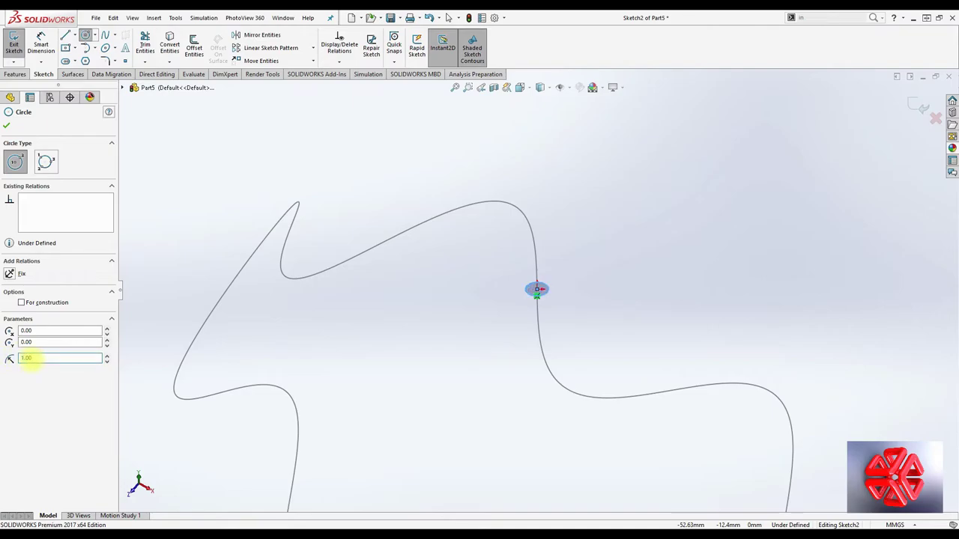
Dimension the circle to a 2 mm diameter.
{"action": "left_click", "coordinate": [41, 44]}
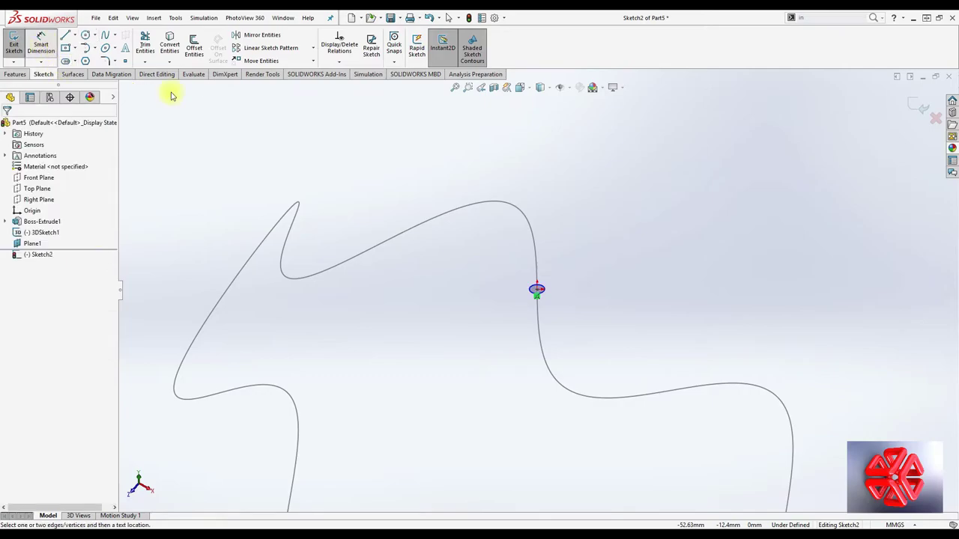
{"action": "left_click", "coordinate": [534, 293]}
{"action": "left_click", "coordinate": [541, 290]}
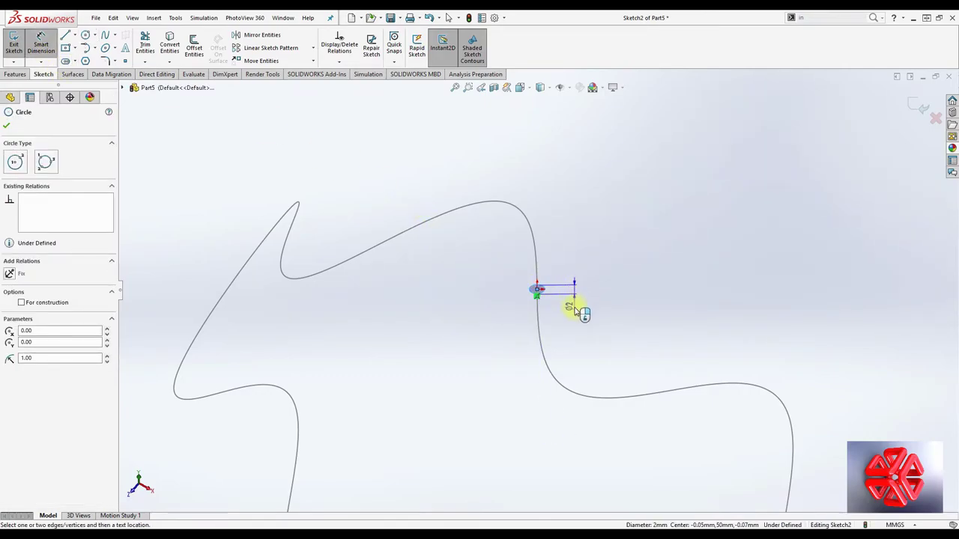
{"action": "left_click", "coordinate": [575, 312]}
{"action": "left_click", "coordinate": [513, 307]}
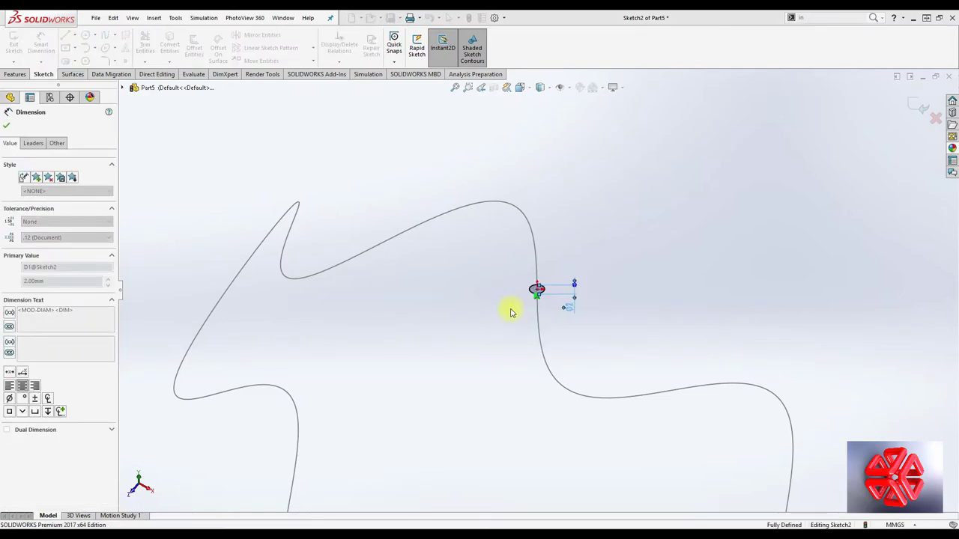
{"action": "left_click", "coordinate": [11, 128]}
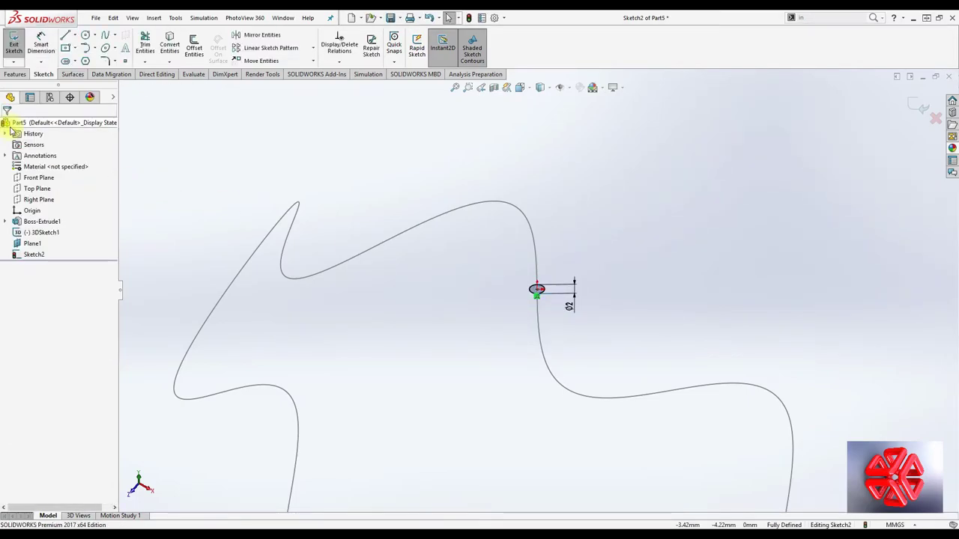
Exit the circle sketch and show Boss-Extrude1 again.
{"action": "left_click", "coordinate": [917, 108]}
{"action": "right_click", "coordinate": [51, 228]}
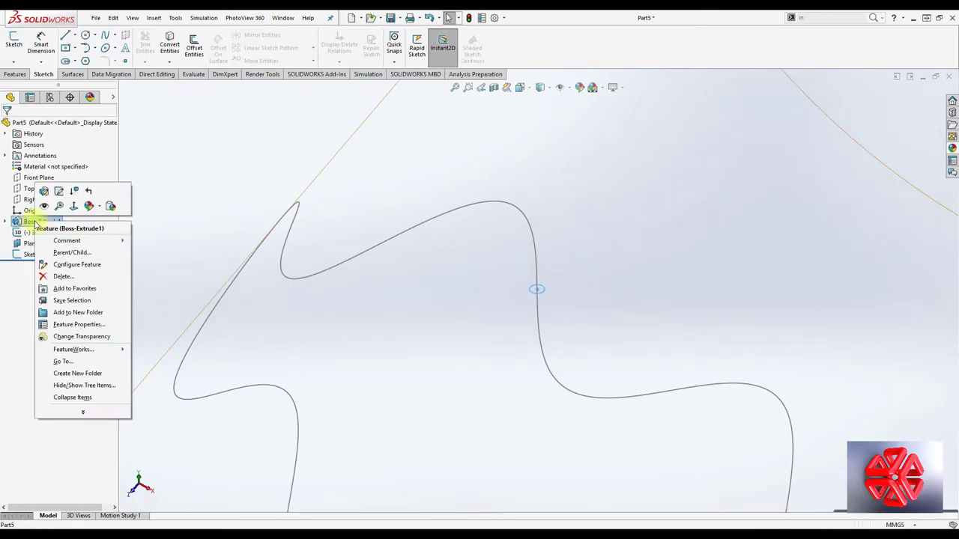
{"action": "left_click", "coordinate": [42, 208]}
{"action": "scroll", "coordinate": [442, 298], "scroll_direction": "up", "scroll_amount": 2}
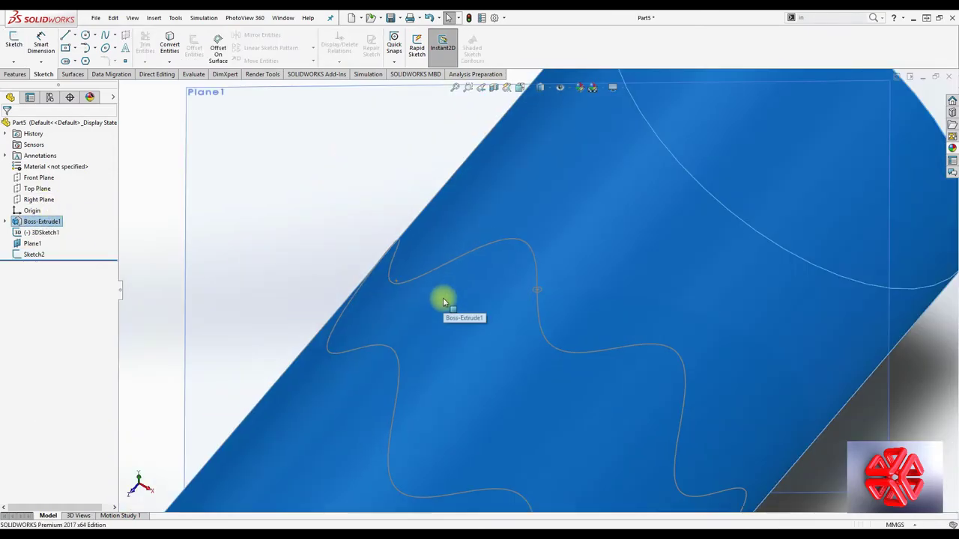
{"action": "scroll", "coordinate": [457, 308], "scroll_direction": "up", "scroll_amount": 2}
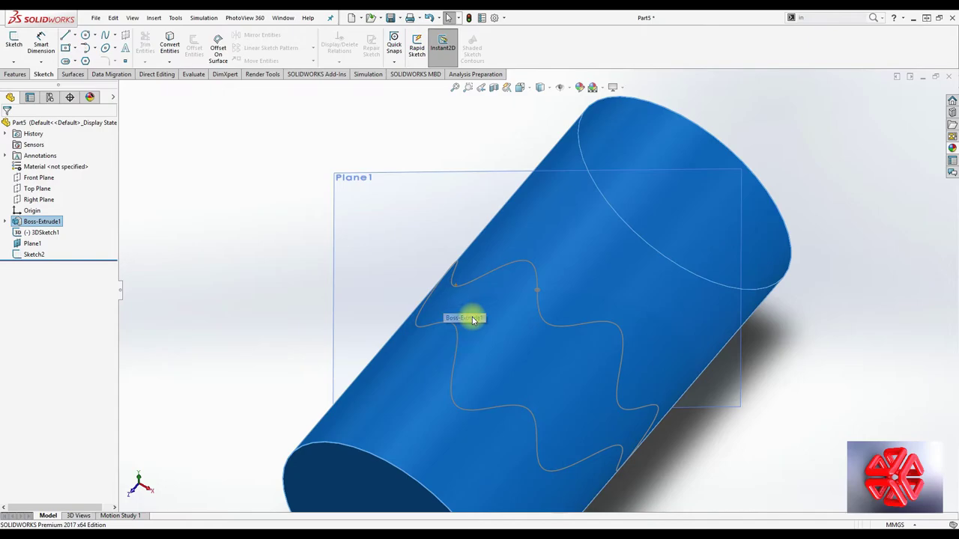
{"action": "right_click", "coordinate": [39, 255]}
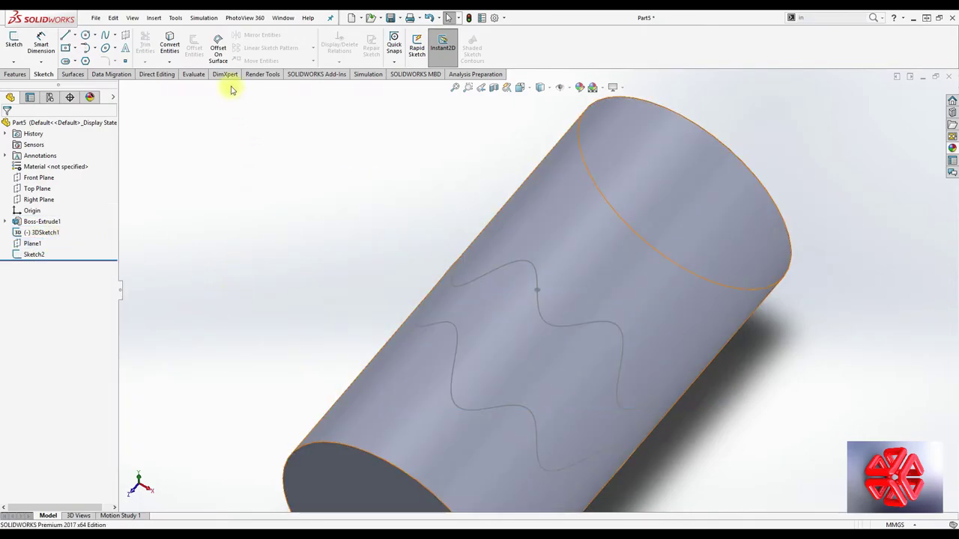
Create a swept cut with Sketch2 as profile and 3DSketch1 as path.
{"action": "left_click", "coordinate": [15, 75]}
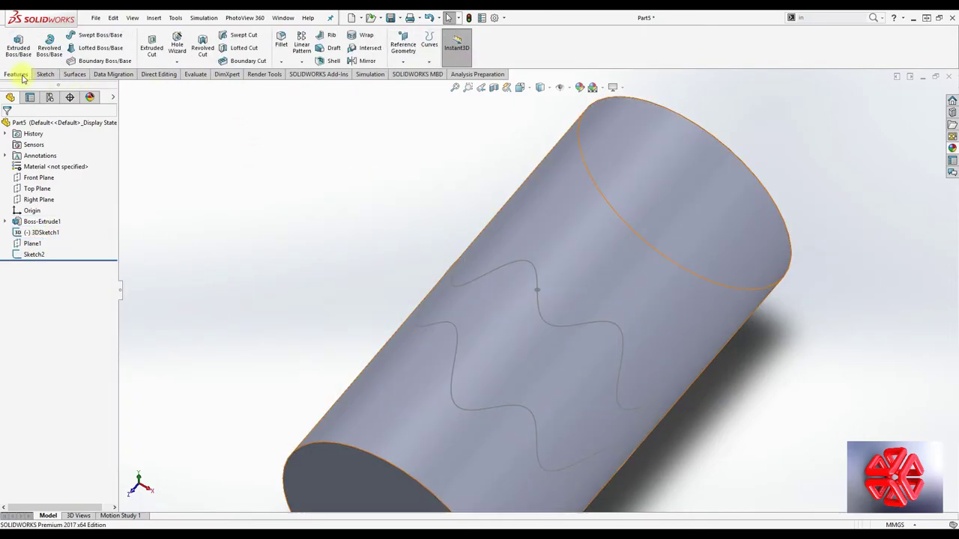
{"action": "left_click", "coordinate": [244, 38]}
{"action": "scroll", "coordinate": [554, 278], "scroll_direction": "down", "scroll_amount": 3}
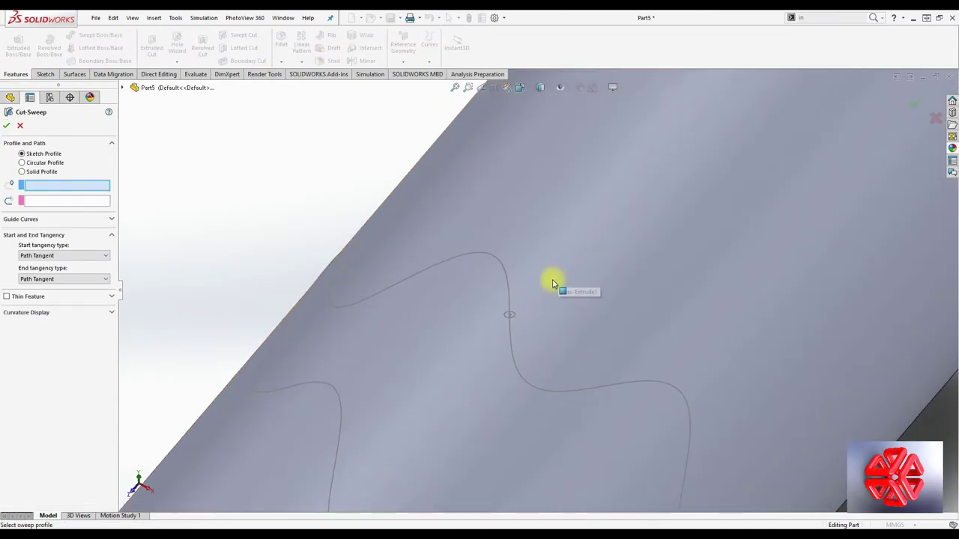
{"action": "scroll", "coordinate": [552, 283], "scroll_direction": "down", "scroll_amount": 3}
{"action": "left_click", "coordinate": [481, 330]}
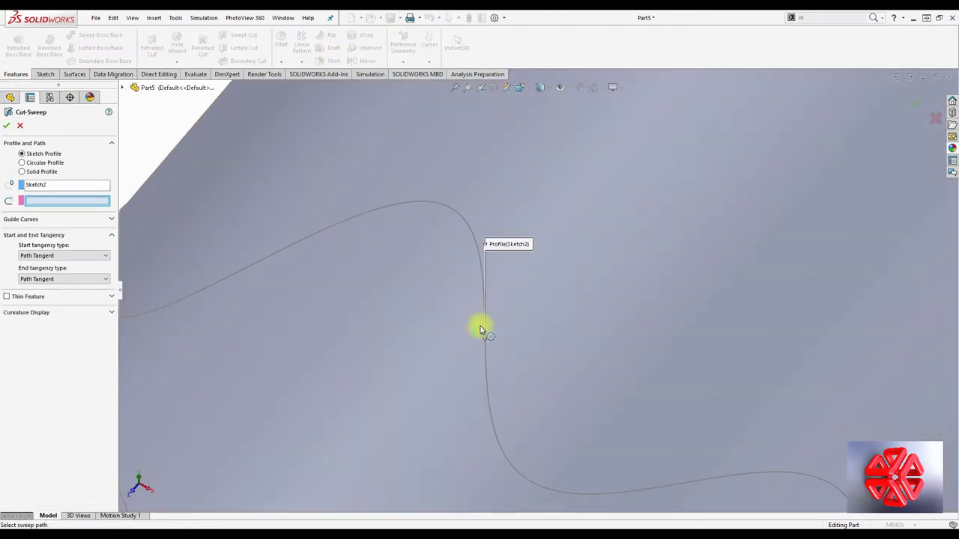
{"action": "left_click", "coordinate": [461, 217]}
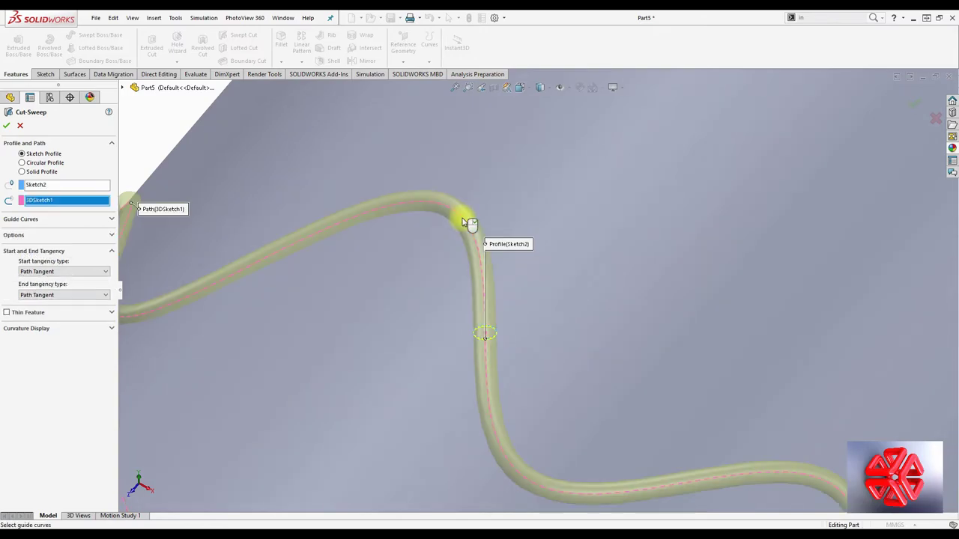
{"action": "scroll", "coordinate": [468, 240], "scroll_direction": "up", "scroll_amount": 5}
{"action": "middle_click_drag", "start_coordinate": [454, 252], "coordinate": [382, 258]}
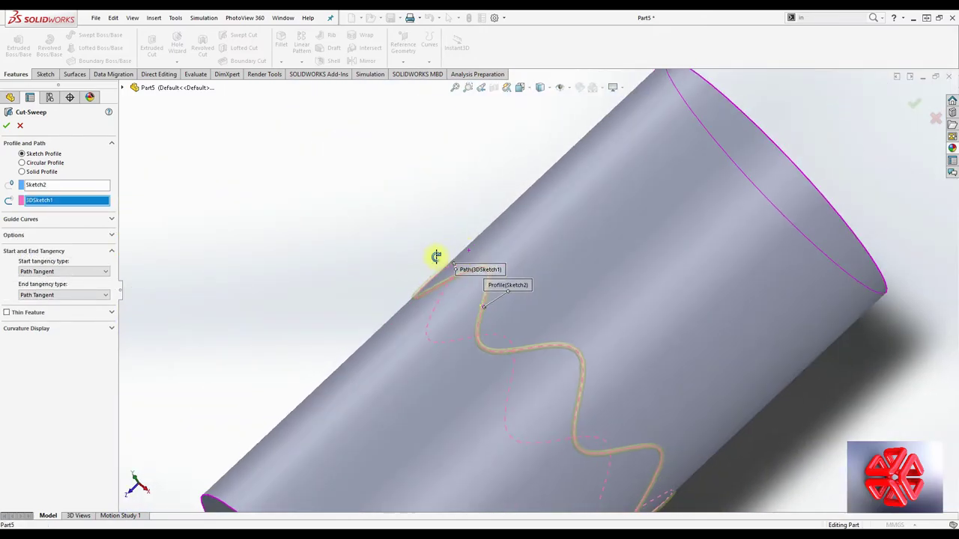
{"action": "left_click", "coordinate": [9, 126]}
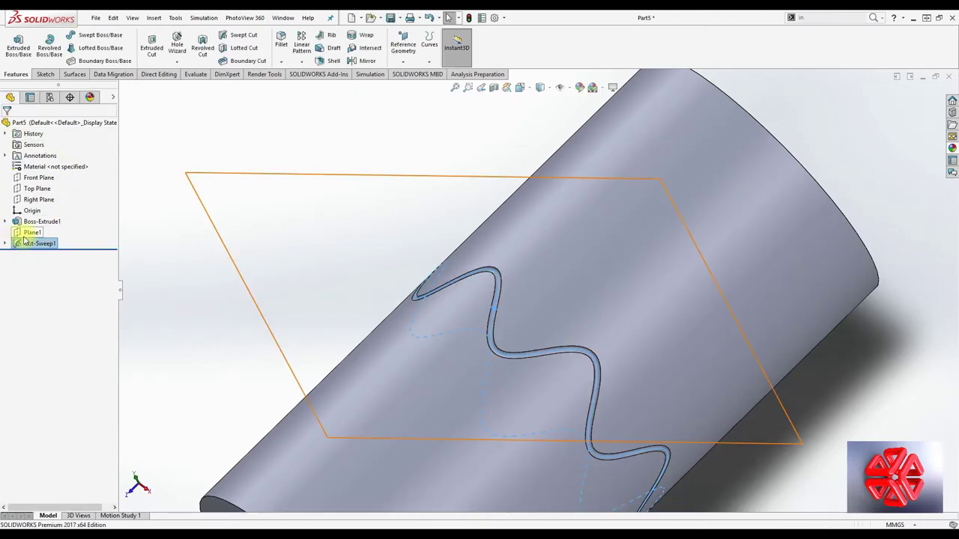
{"action": "left_click", "coordinate": [6, 244]}
Set Sketch2's circle diameter to 3.5 mm and rebuild the swept groove.
{"action": "left_click", "coordinate": [40, 256]}
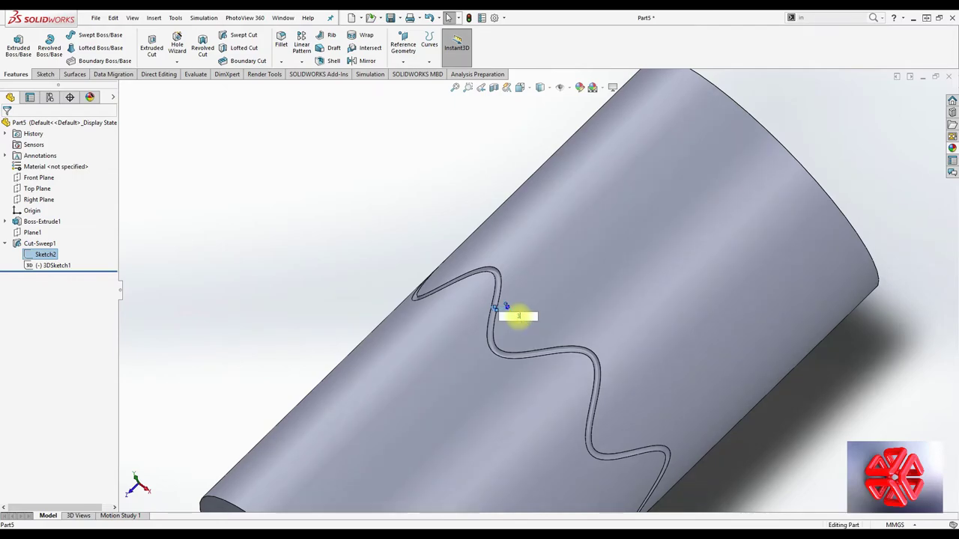
{"action": "double_click", "coordinate": [518, 316]}
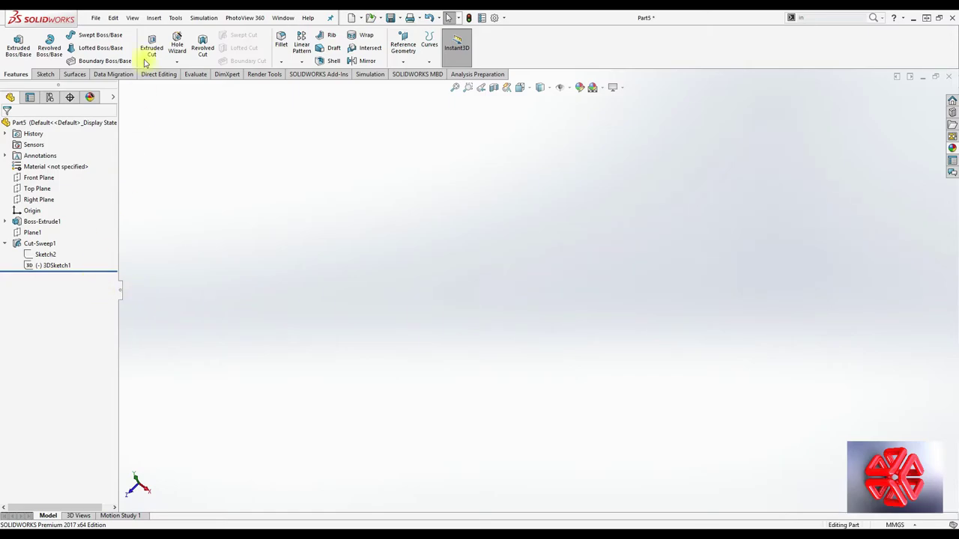
{"action": "left_click", "coordinate": [429, 18]}
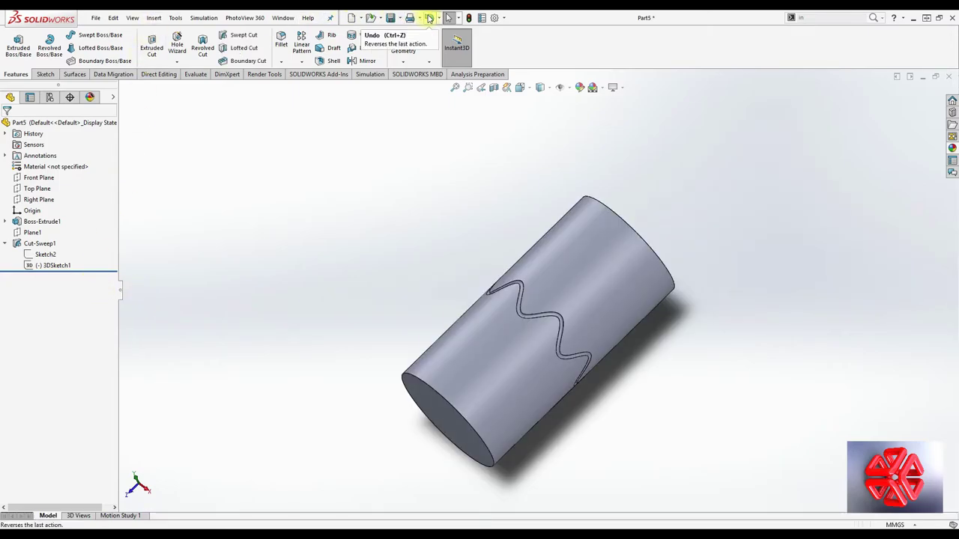
{"action": "left_click", "coordinate": [54, 256]}
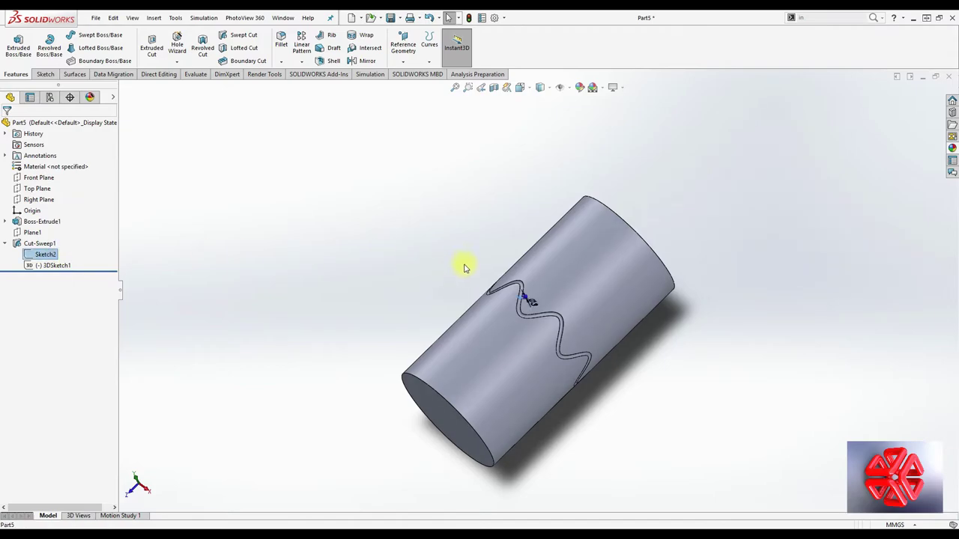
{"action": "scroll", "coordinate": [593, 316], "scroll_direction": "down", "scroll_amount": 3}
{"action": "scroll", "coordinate": [595, 317], "scroll_direction": "down", "scroll_amount": 3}
{"action": "scroll", "coordinate": [515, 309], "scroll_direction": "down", "scroll_amount": 2}
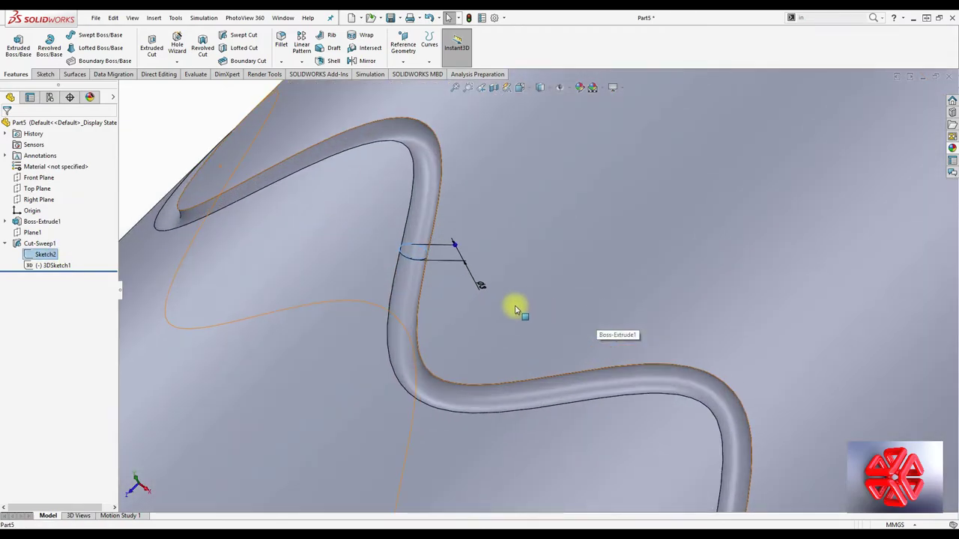
{"action": "left_click", "coordinate": [481, 289]}
{"action": "type", "text": "3.5"}
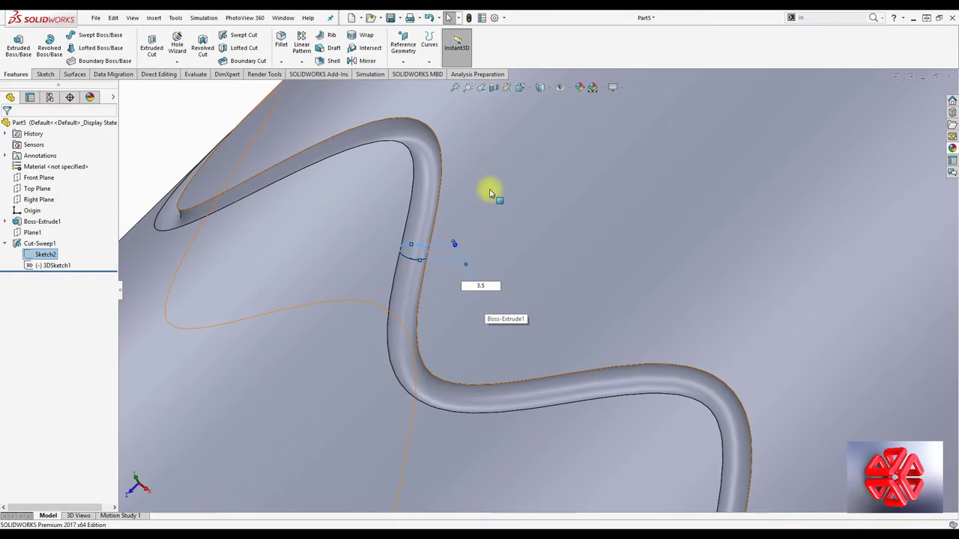
{"action": "key", "text": "Return"}
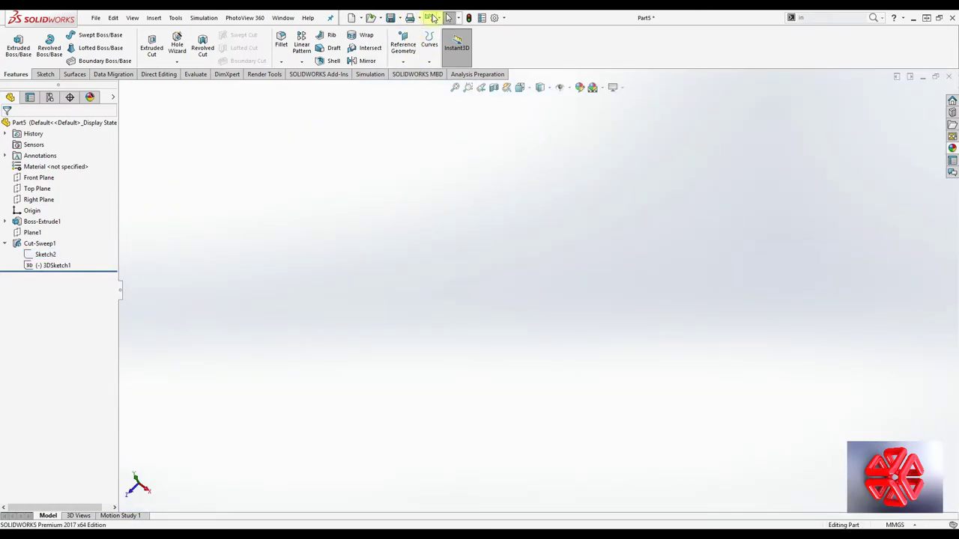
{"action": "scroll", "coordinate": [509, 264], "scroll_direction": "down", "scroll_amount": 3}
Edit Sketch2, change its vertical positioning dimension to 4, and exit so the wavy cut rebuilds.
{"action": "scroll", "coordinate": [524, 224], "scroll_direction": "down", "scroll_amount": 2}
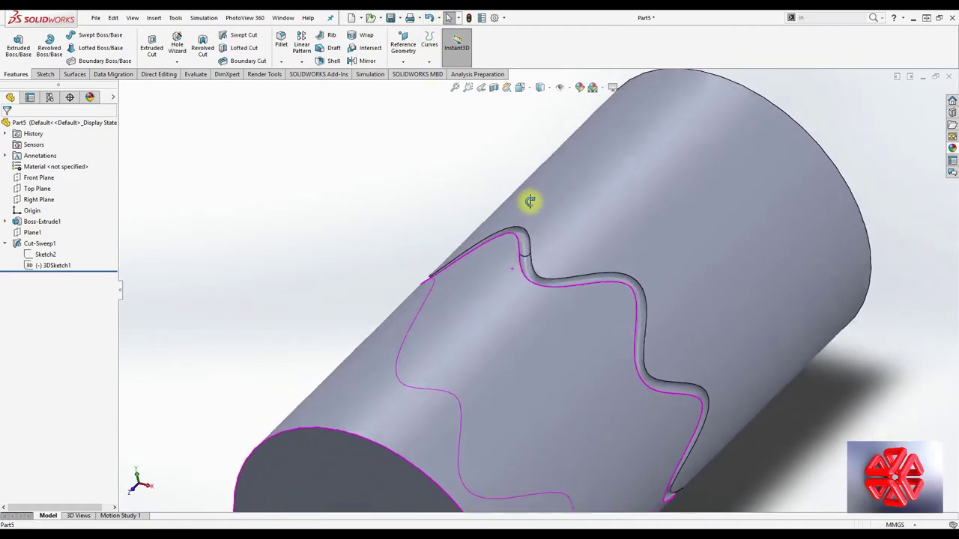
{"action": "middle_click_drag", "start_coordinate": [529, 200], "coordinate": [548, 242]}
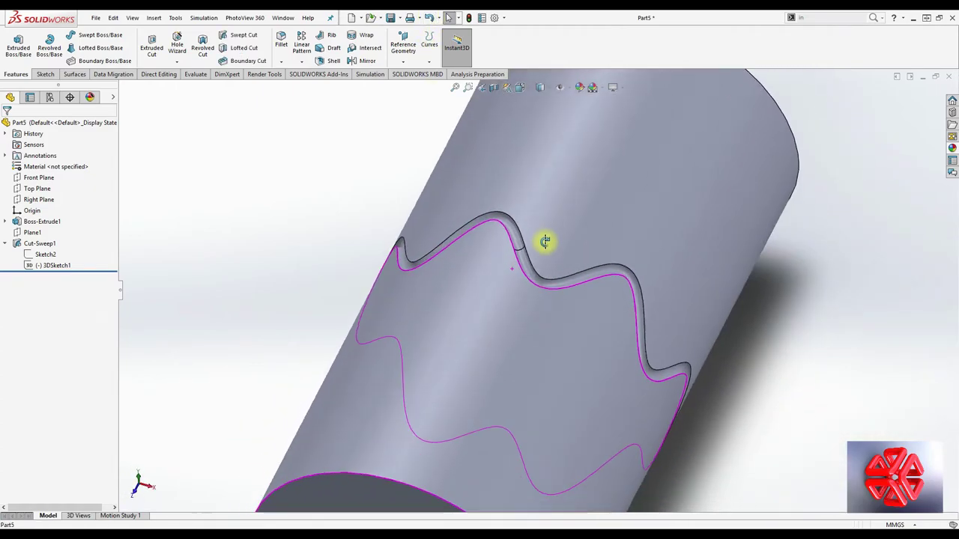
{"action": "left_click", "coordinate": [47, 255]}
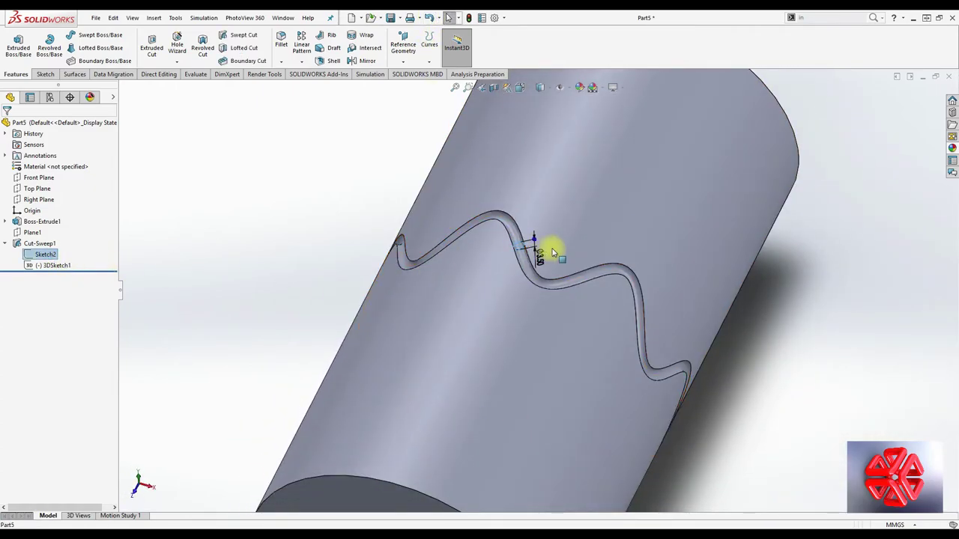
{"action": "right_click", "coordinate": [51, 256]}
{"action": "left_click", "coordinate": [61, 226]}
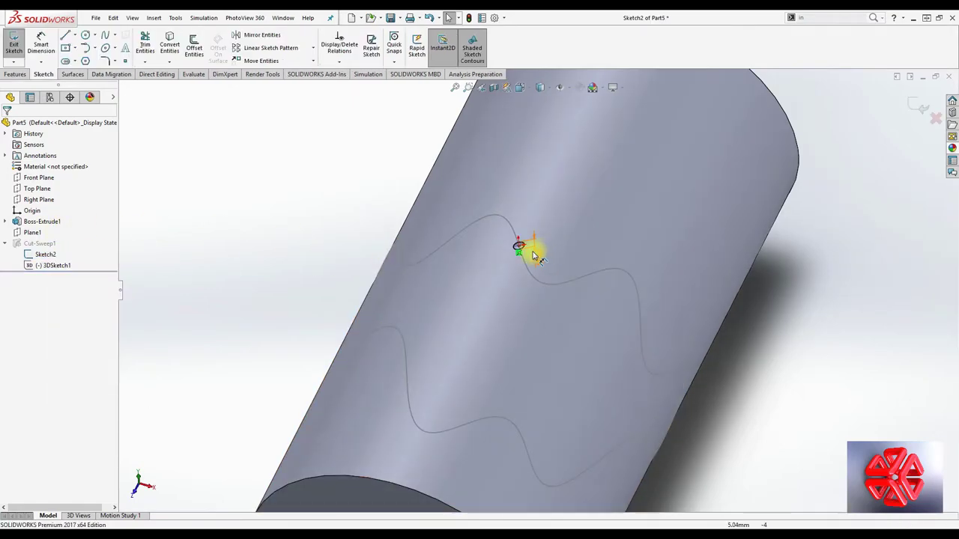
{"action": "scroll", "coordinate": [533, 258], "scroll_direction": "down", "scroll_amount": 2}
{"action": "type", "text": "4"}
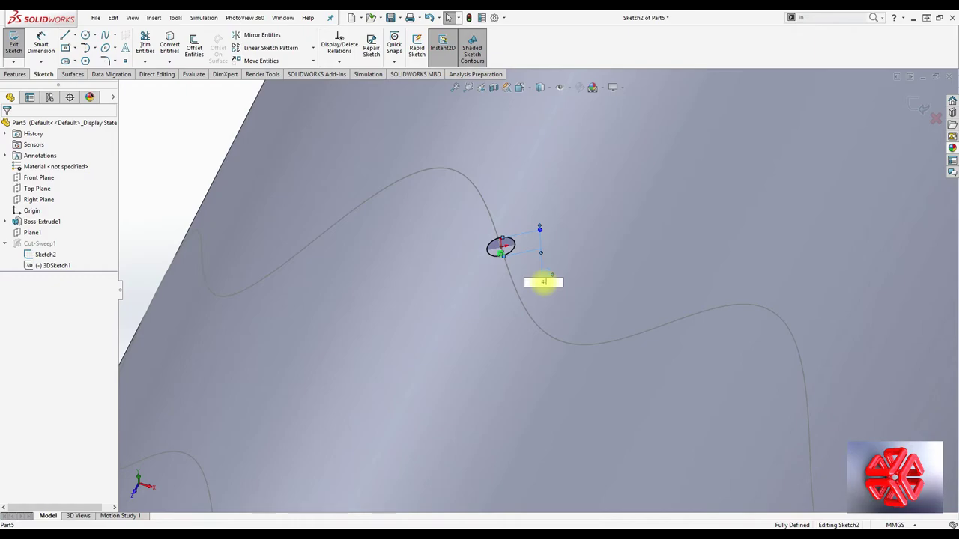
{"action": "key", "text": "Return"}
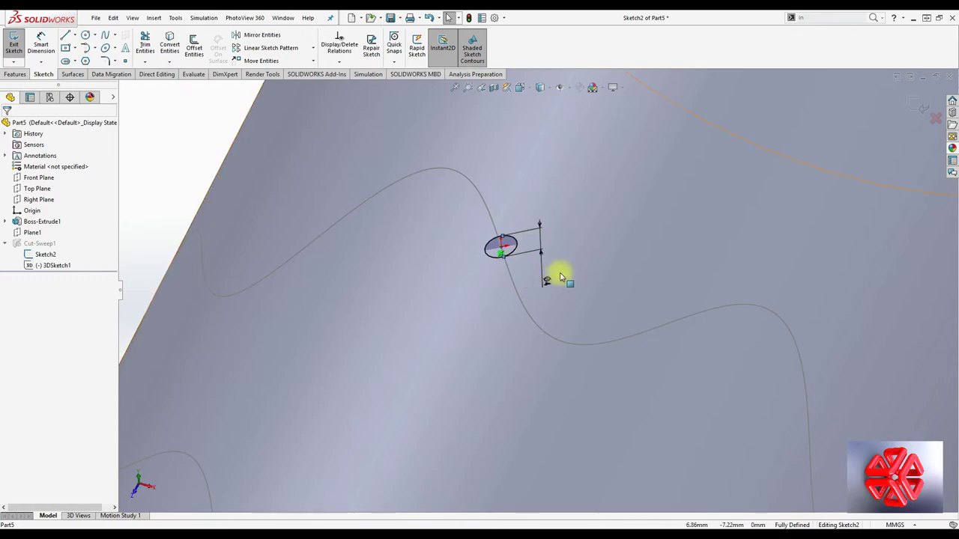
{"action": "left_click", "coordinate": [920, 109]}
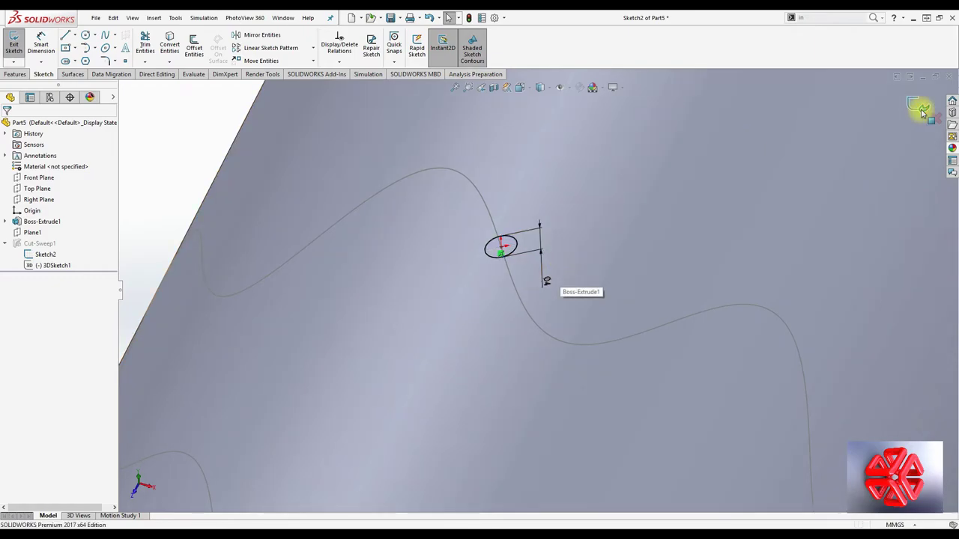
{"action": "scroll", "coordinate": [573, 268], "scroll_direction": "up", "scroll_amount": 3}
{"action": "scroll", "coordinate": [569, 289], "scroll_direction": "up", "scroll_amount": 3}
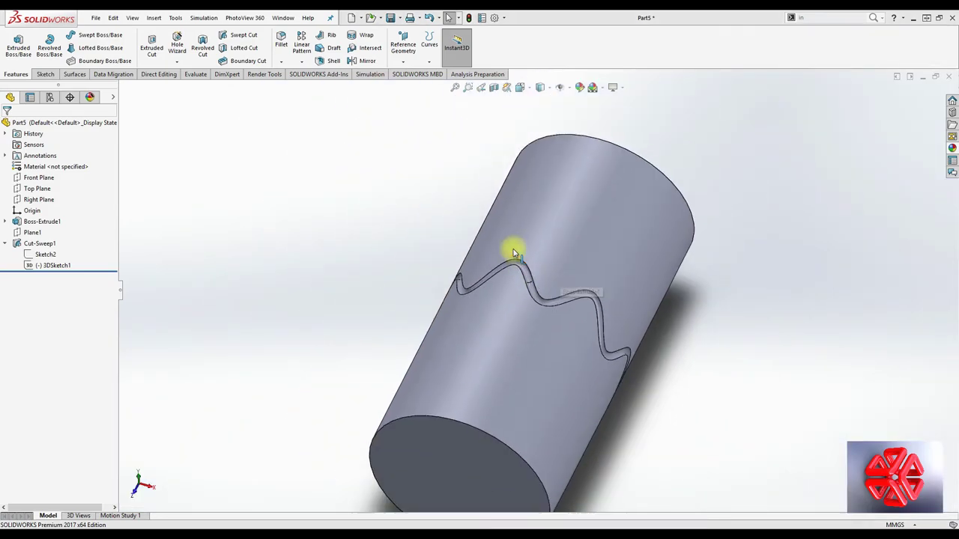
{"action": "mouse_move", "coordinate": [520, 287]}
{"action": "middle_mouse_down"}
{"action": "mouse_move", "coordinate": [463, 199]}
{"action": "mouse_move", "coordinate": [491, 228]}
{"action": "mouse_move", "coordinate": [496, 285]}
{"action": "mouse_move", "coordinate": [497, 242]}
{"action": "middle_mouse_up"}
{"action": "key", "text": "space"}
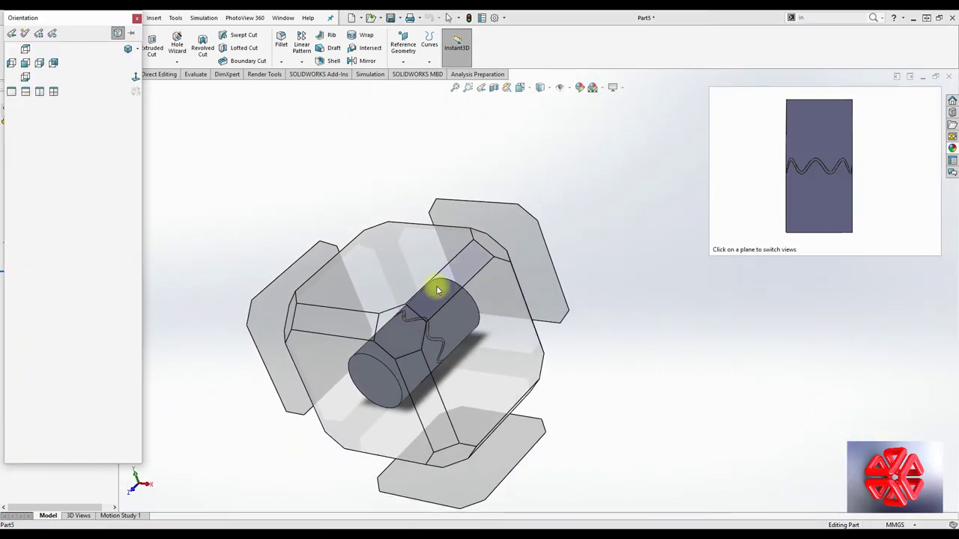
{"action": "left_click", "coordinate": [436, 285]}
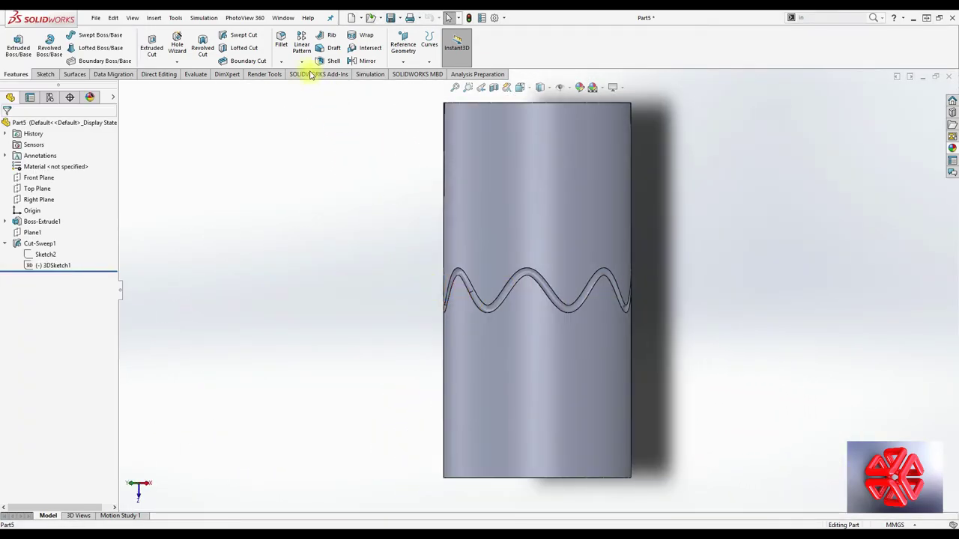
{"action": "left_click", "coordinate": [301, 41]}
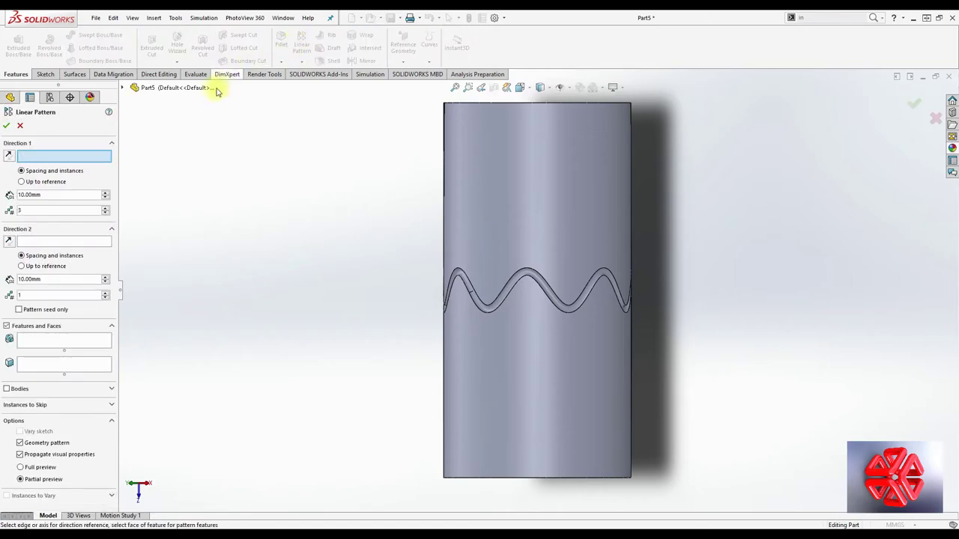
{"action": "left_click", "coordinate": [20, 126]}
{"action": "middle_click_drag", "start_coordinate": [355, 259], "coordinate": [292, 150]}
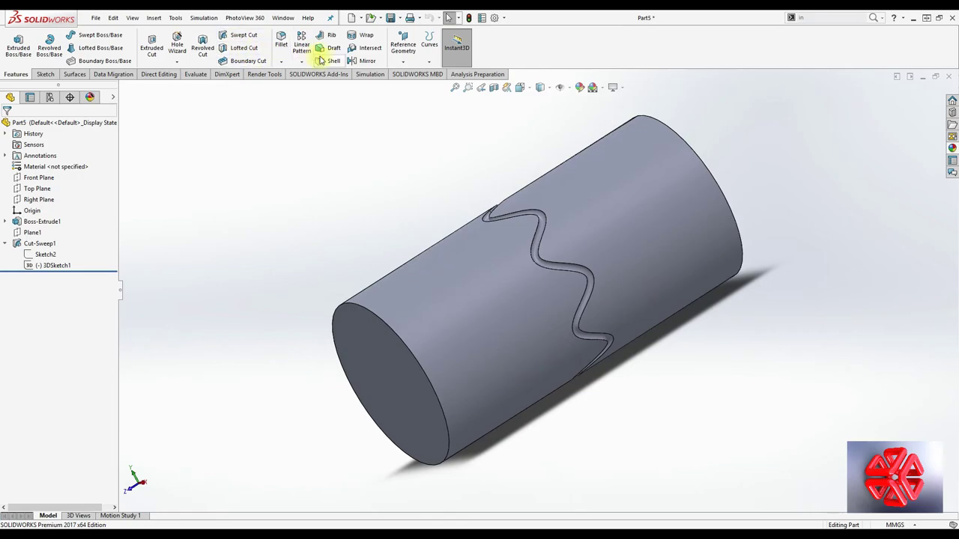
Create reference axis Axis1 from the intersection of Right Plane and Top Plane.
{"action": "left_click", "coordinate": [403, 45]}
{"action": "left_click", "coordinate": [409, 85]}
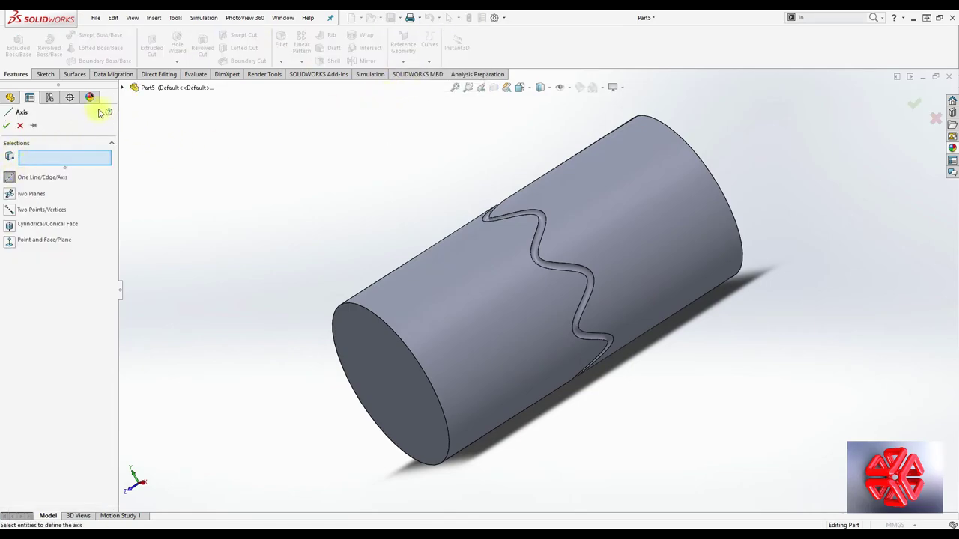
{"action": "left_click", "coordinate": [125, 89]}
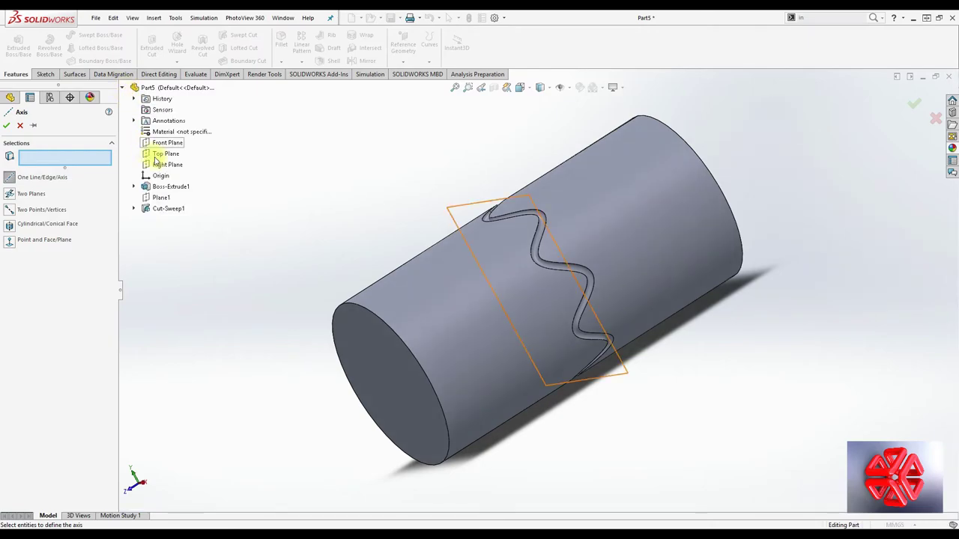
{"action": "left_click", "coordinate": [163, 166]}
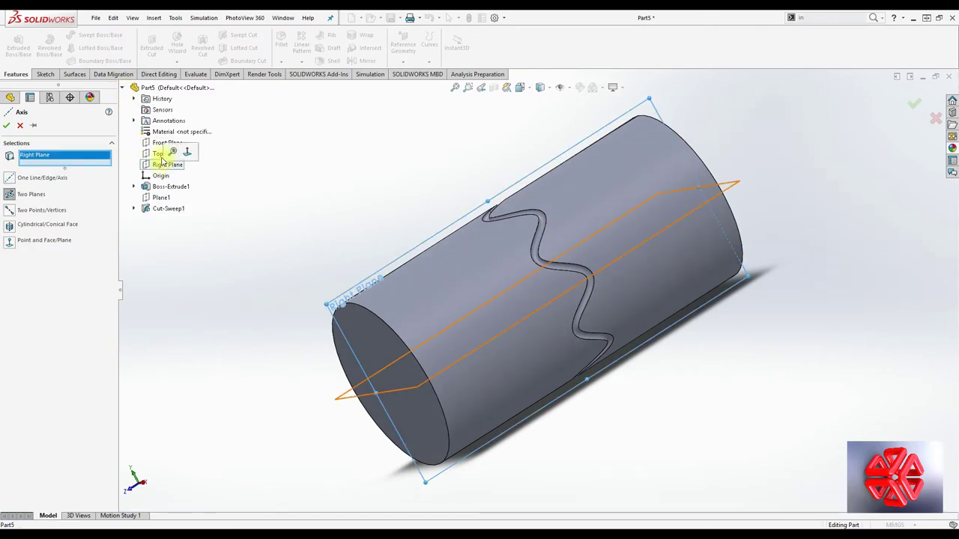
{"action": "left_click", "coordinate": [159, 158]}
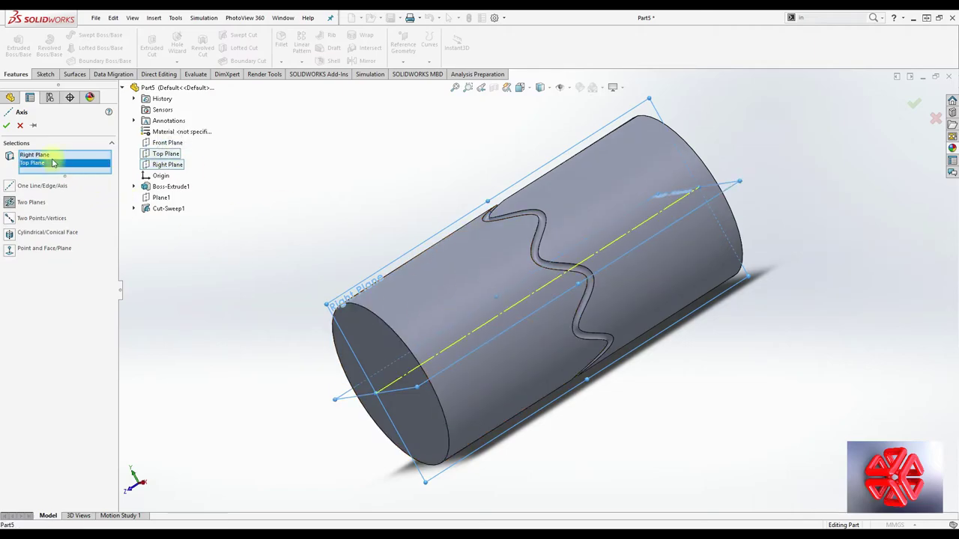
{"action": "left_click", "coordinate": [7, 126]}
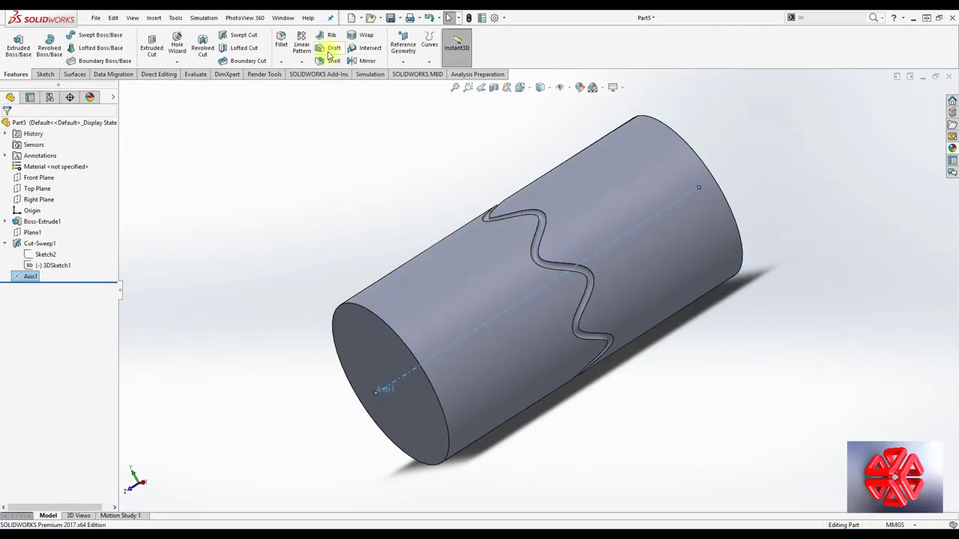
{"action": "left_click", "coordinate": [303, 44]}
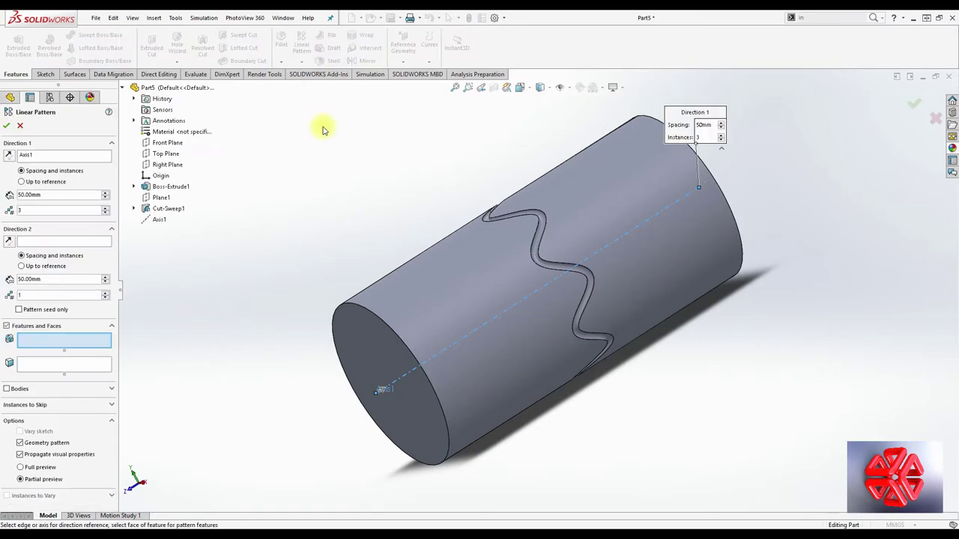
Try a linear pattern of Cut-Sweep1, adjust its instance count, then cancel it.
{"action": "left_click", "coordinate": [170, 209]}
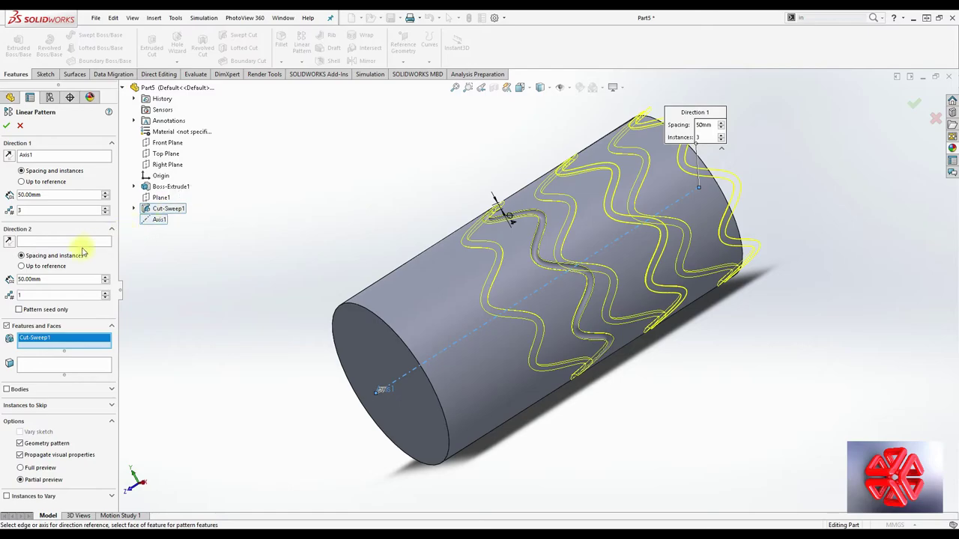
{"action": "left_click", "coordinate": [105, 214]}
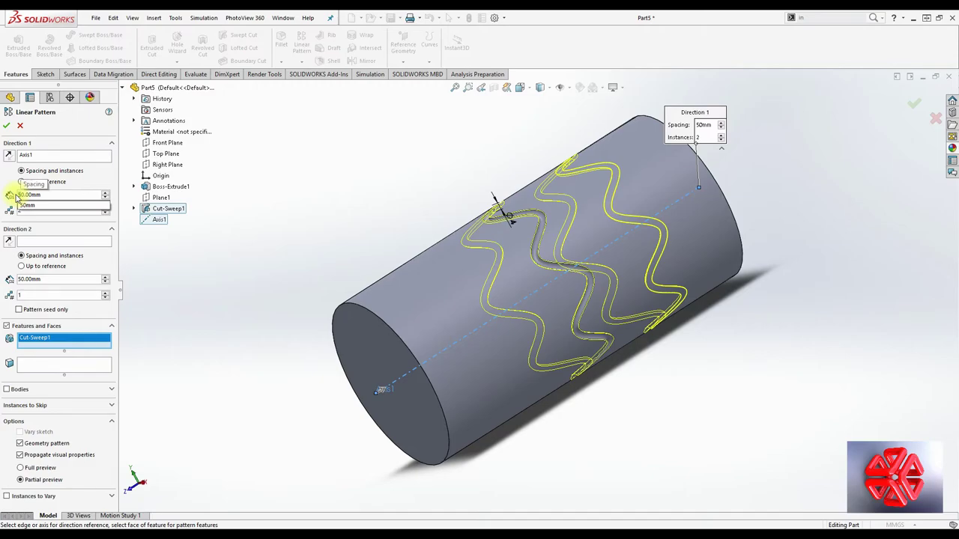
{"action": "scroll", "coordinate": [16, 196], "scroll_direction": "down", "scroll_amount": 1}
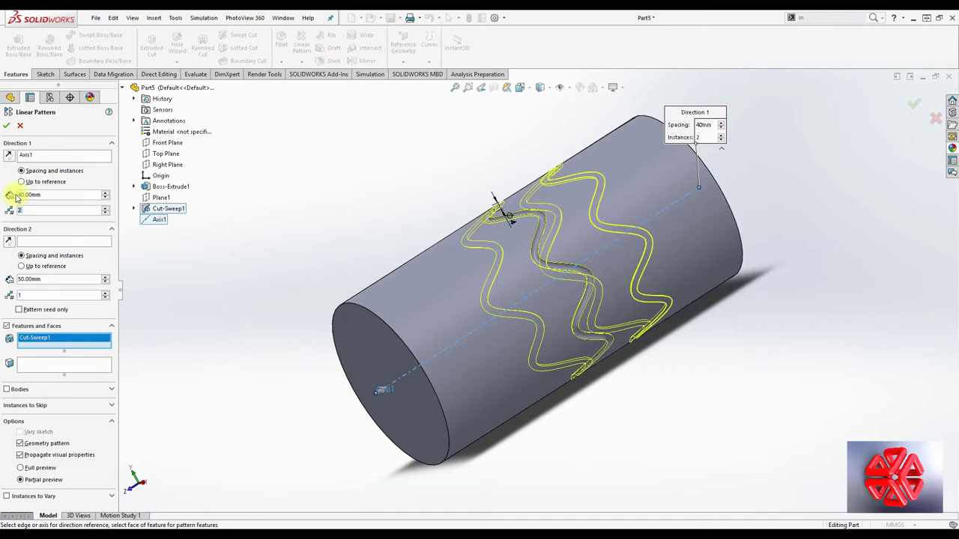
{"action": "left_click", "coordinate": [105, 208]}
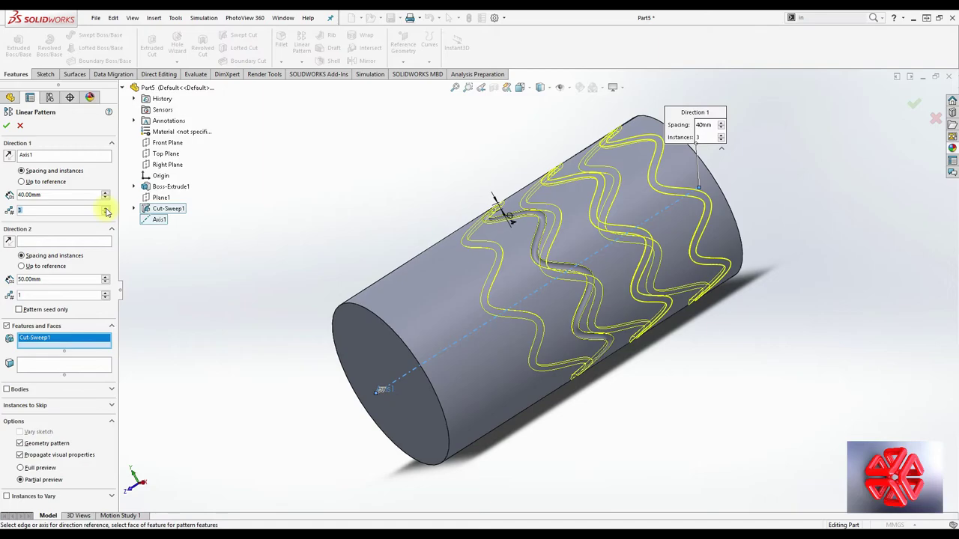
{"action": "type", "text": "="}
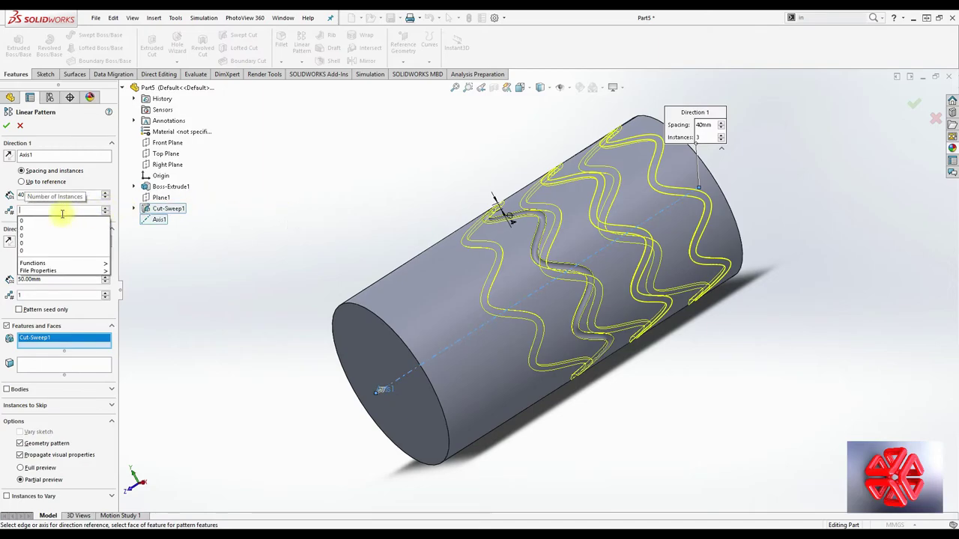
{"action": "key", "text": "Escape"}
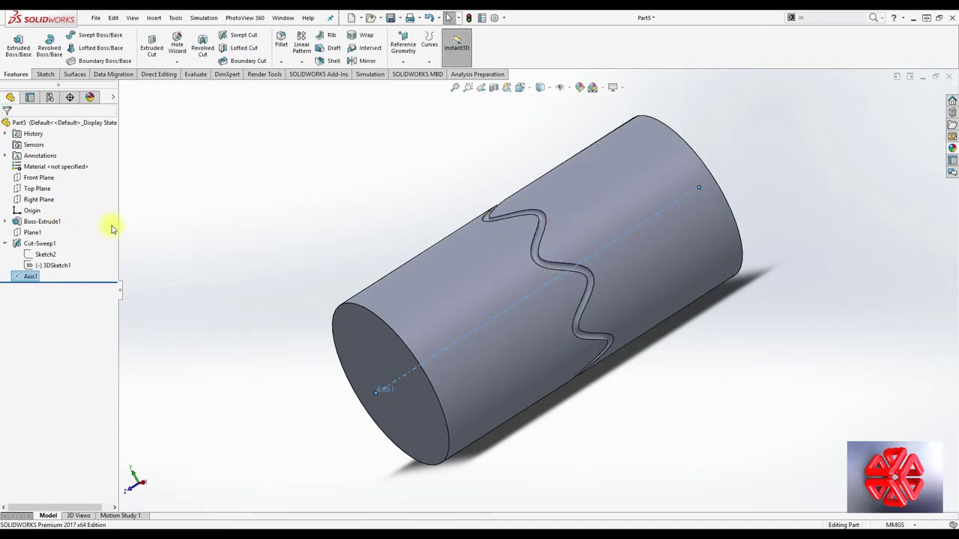
Pattern Cut-Sweep1 along Axis1 at 40 mm spacing, checking it in Front view.
{"action": "left_click", "coordinate": [301, 45]}
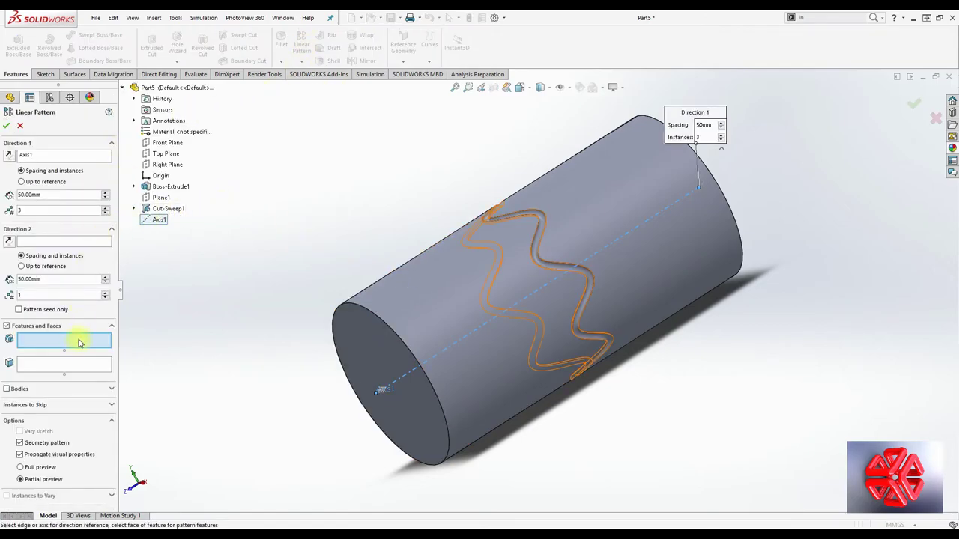
{"action": "left_click", "coordinate": [177, 209]}
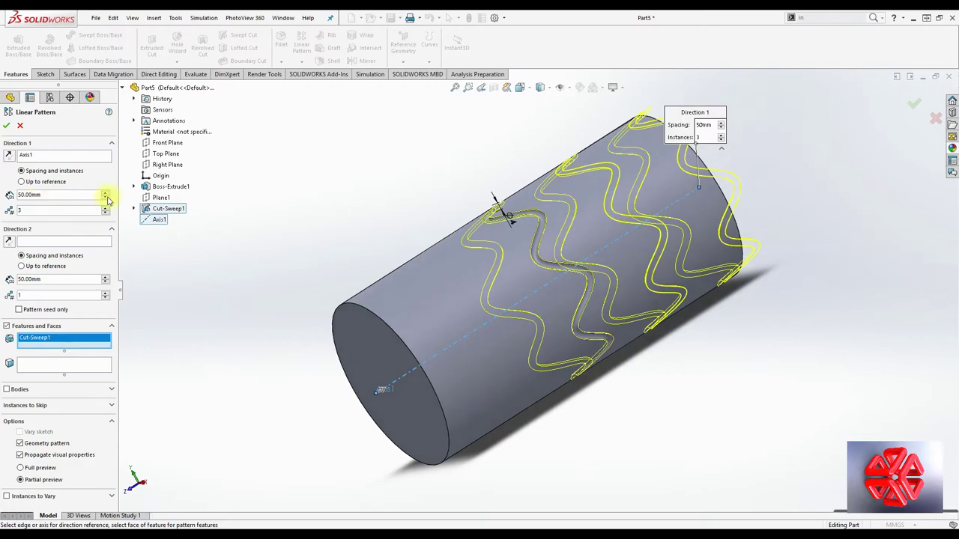
{"action": "left_click", "coordinate": [105, 198]}
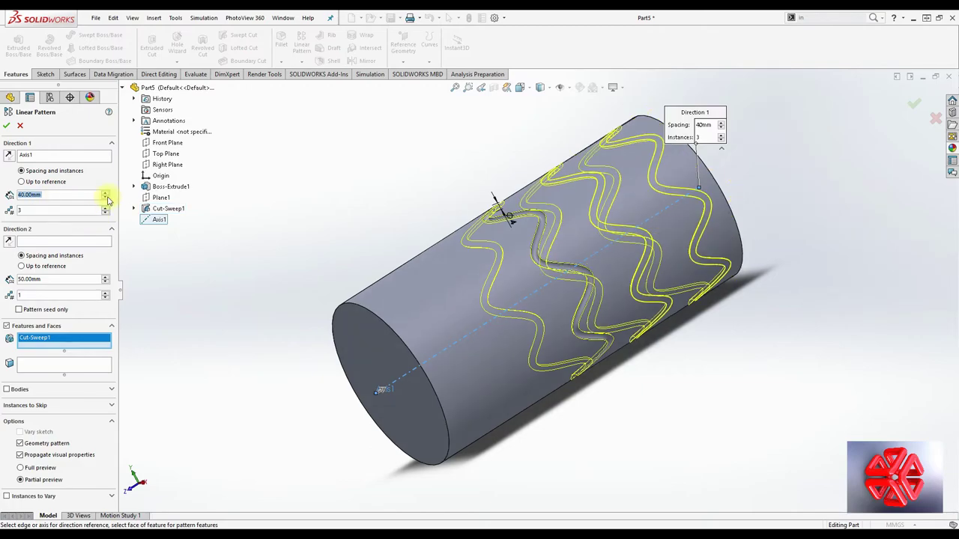
{"action": "left_click", "coordinate": [529, 90]}
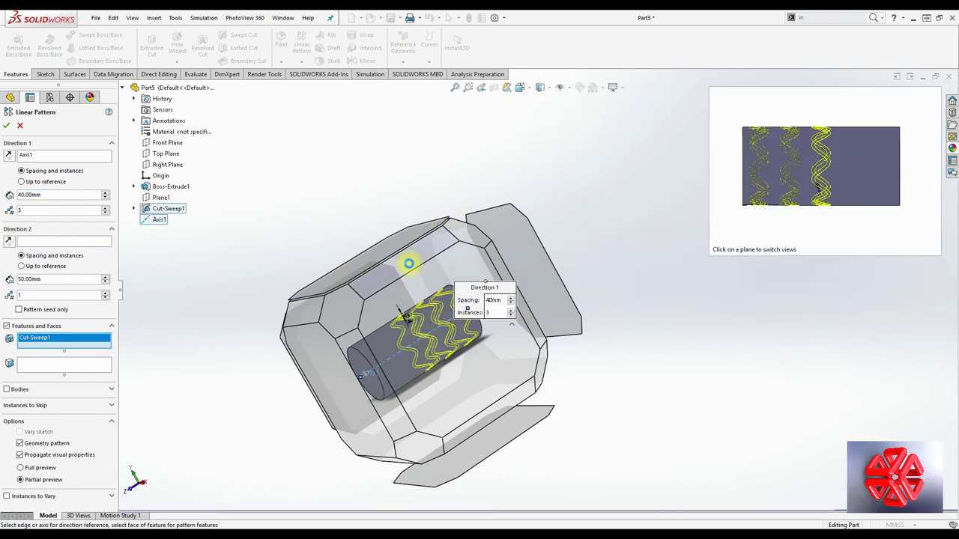
{"action": "left_click", "coordinate": [409, 263]}
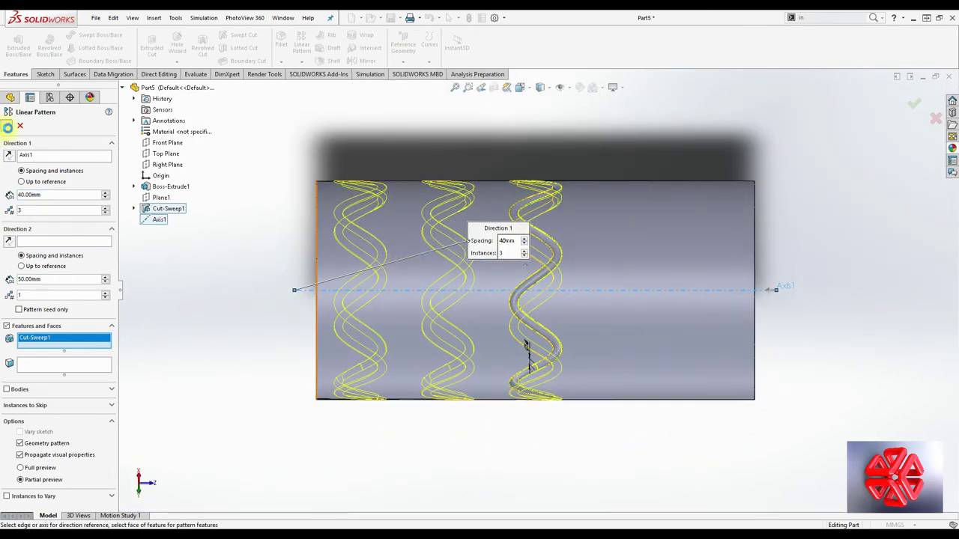
{"action": "left_click", "coordinate": [8, 127]}
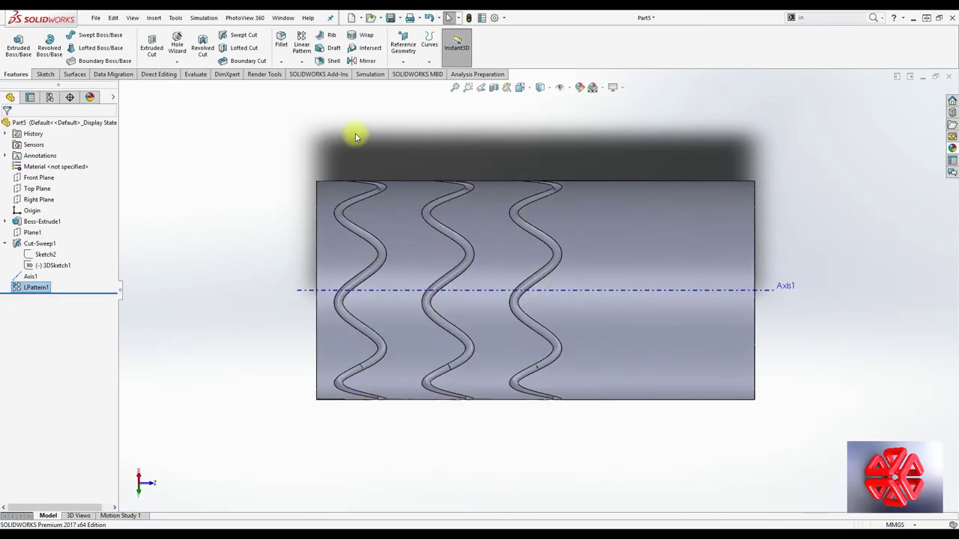
Pattern Cut-Sweep1 in the reversed direction along Axis1, replacing LPattern1 as the patterned feature.
{"action": "left_click", "coordinate": [306, 43]}
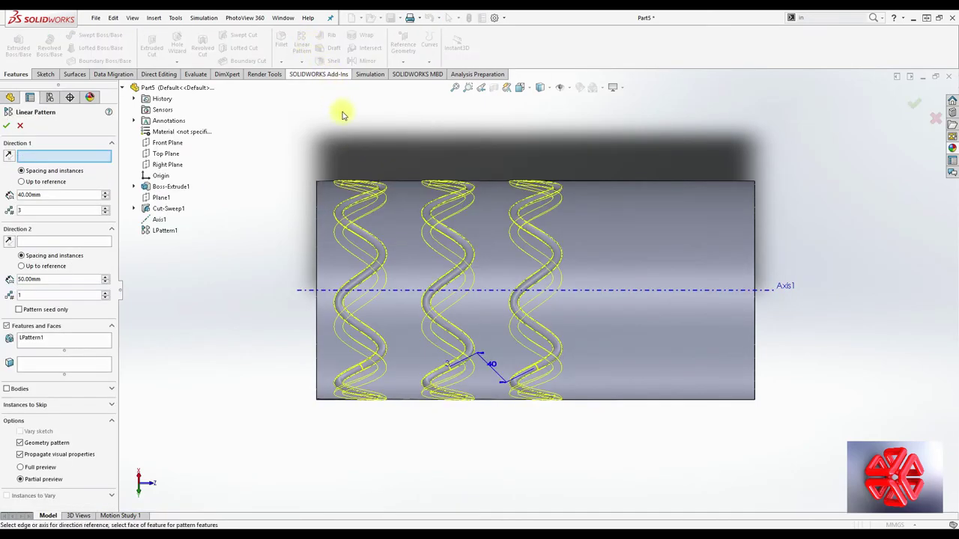
{"action": "left_click", "coordinate": [669, 290]}
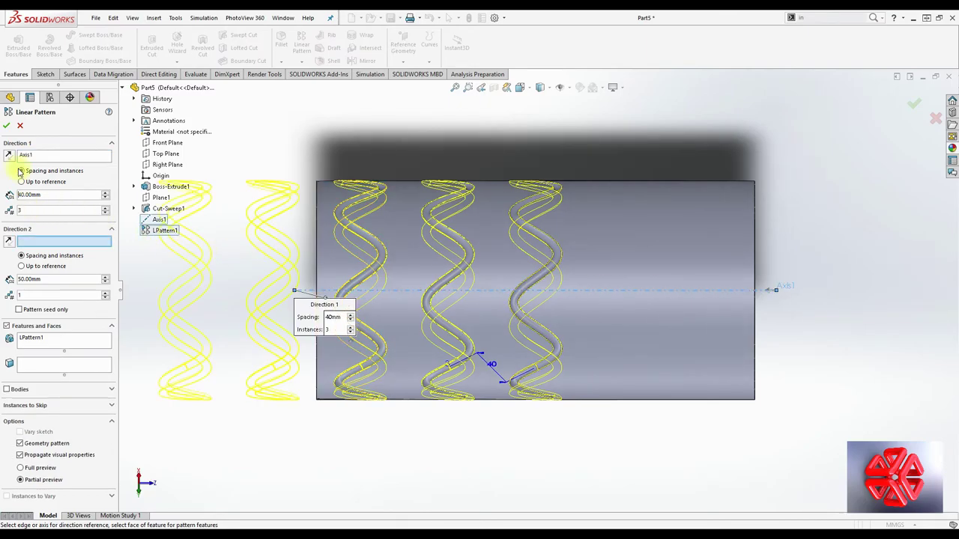
{"action": "left_click", "coordinate": [9, 153]}
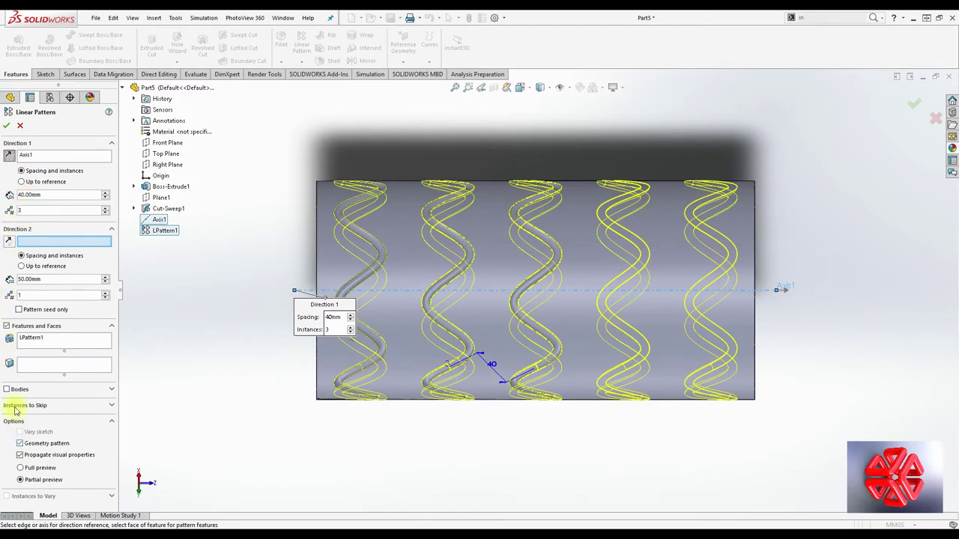
{"action": "left_click", "coordinate": [7, 125]}
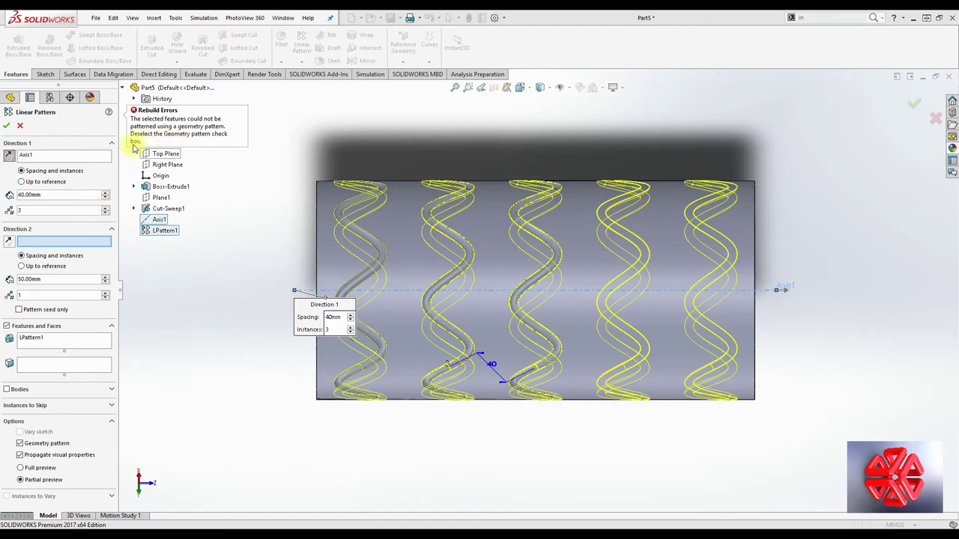
{"action": "left_click", "coordinate": [36, 341]}
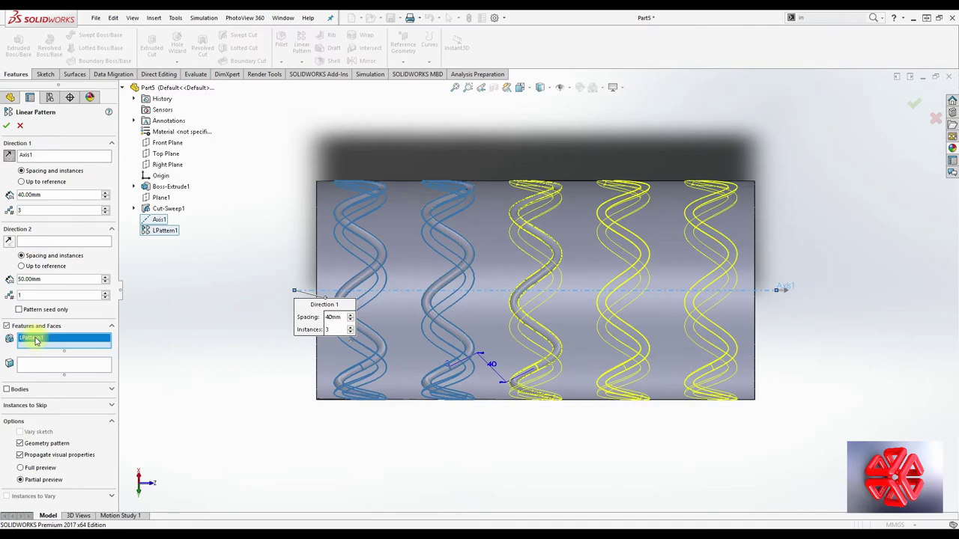
{"action": "key", "text": "Delete"}
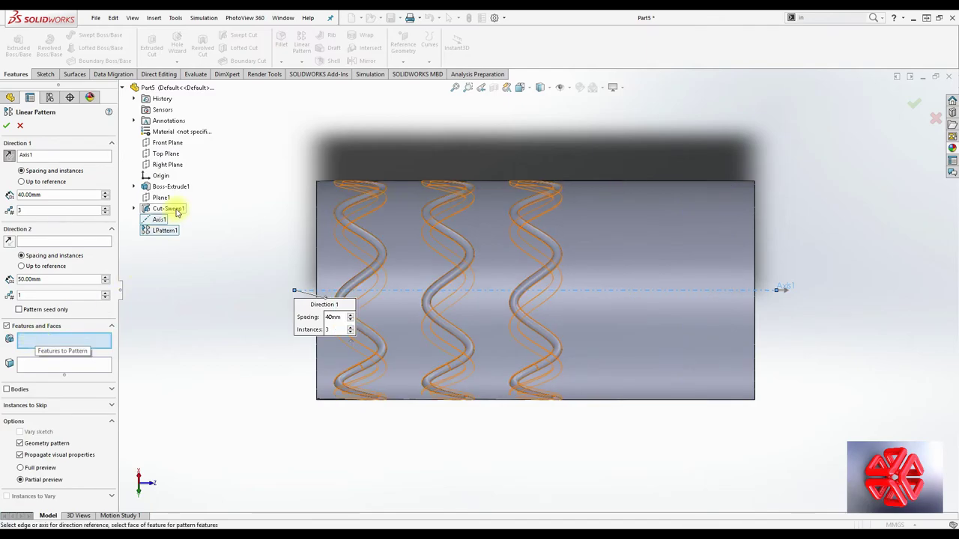
{"action": "left_click", "coordinate": [175, 209]}
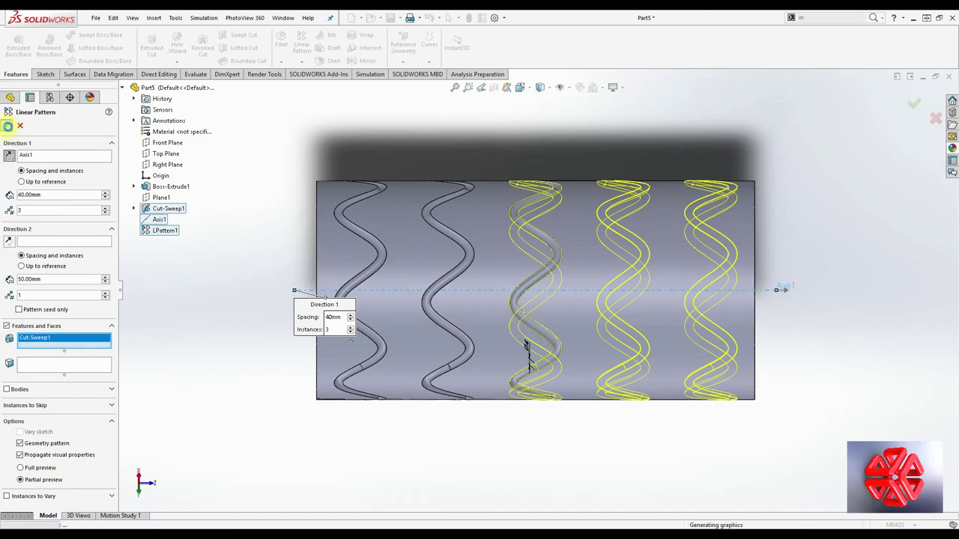
{"action": "left_click", "coordinate": [7, 126]}
{"action": "mouse_move", "coordinate": [358, 257]}
{"action": "middle_mouse_down"}
{"action": "mouse_move", "coordinate": [413, 352]}
{"action": "mouse_move", "coordinate": [379, 475]}
{"action": "mouse_move", "coordinate": [334, 465]}
{"action": "mouse_move", "coordinate": [328, 422]}
{"action": "middle_mouse_up"}
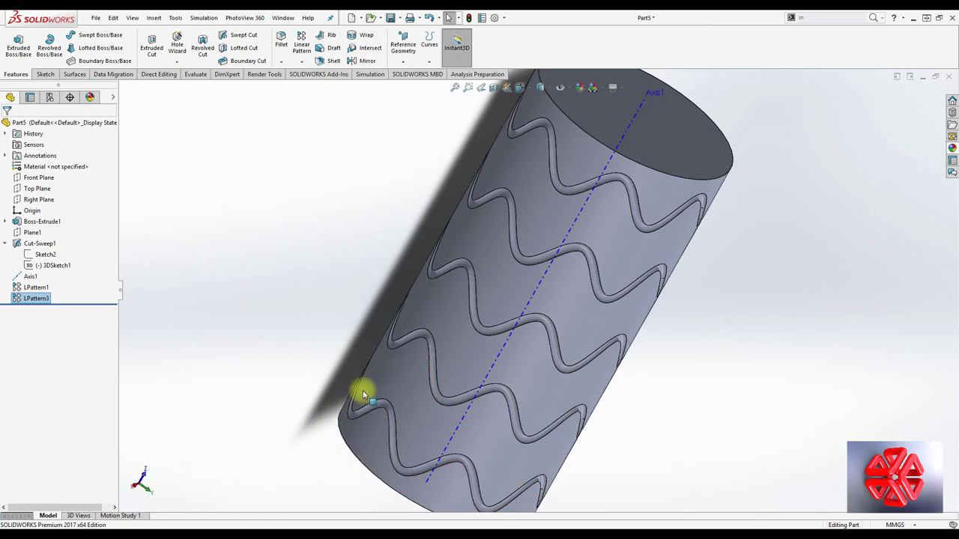
Fillet the cylinder's top end edge with a 5 mm radius.
{"action": "key", "text": "f"}
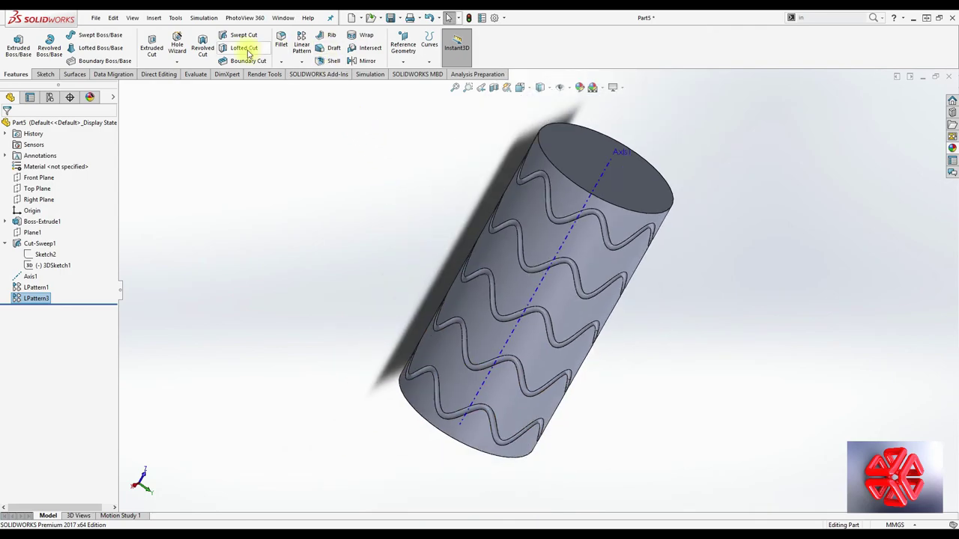
{"action": "left_click", "coordinate": [280, 39]}
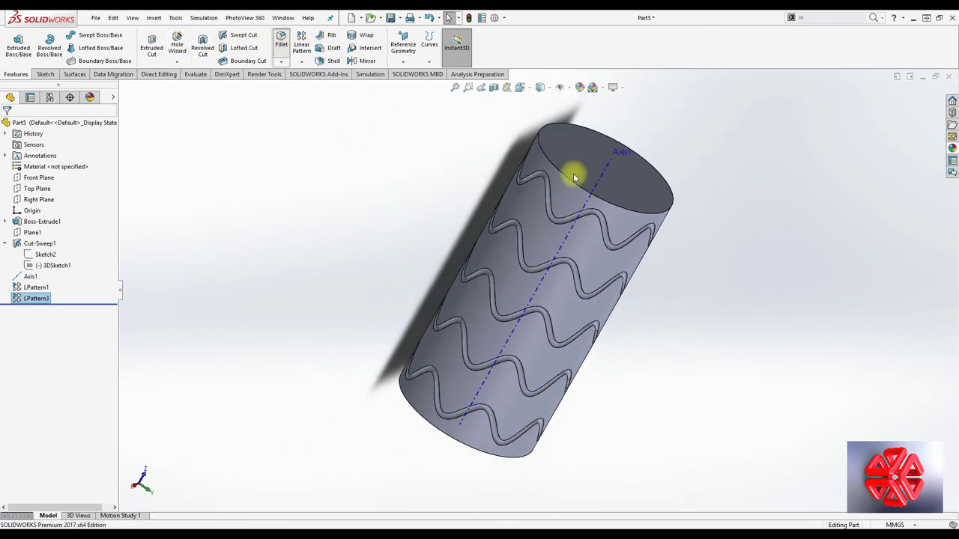
{"action": "left_click", "coordinate": [606, 148]}
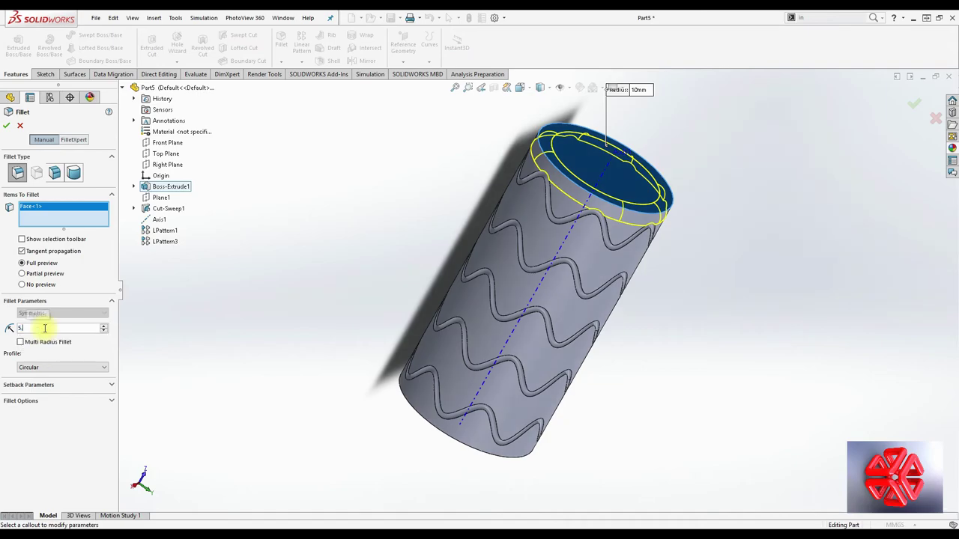
{"action": "type", "text": "5.0"}
{"action": "key", "text": "Return"}
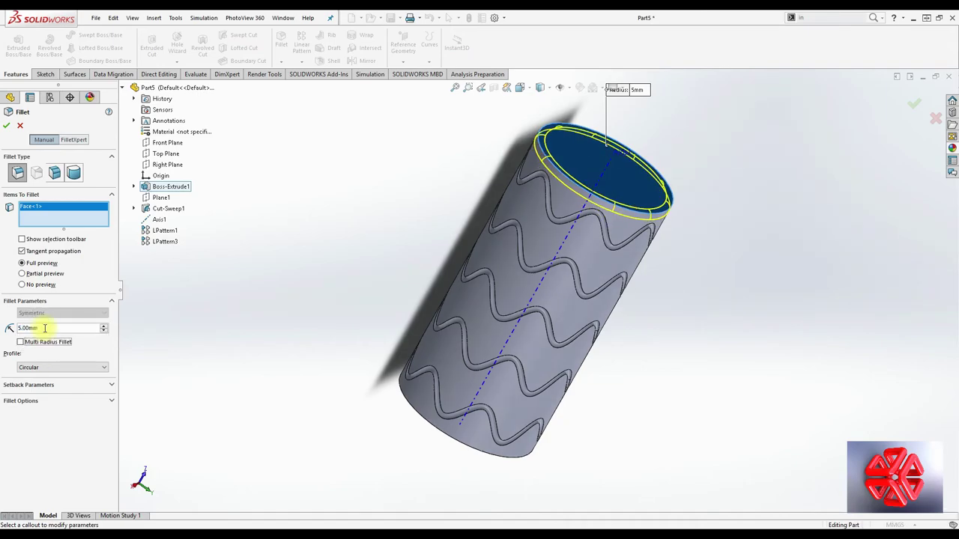
{"action": "left_click", "coordinate": [6, 127]}
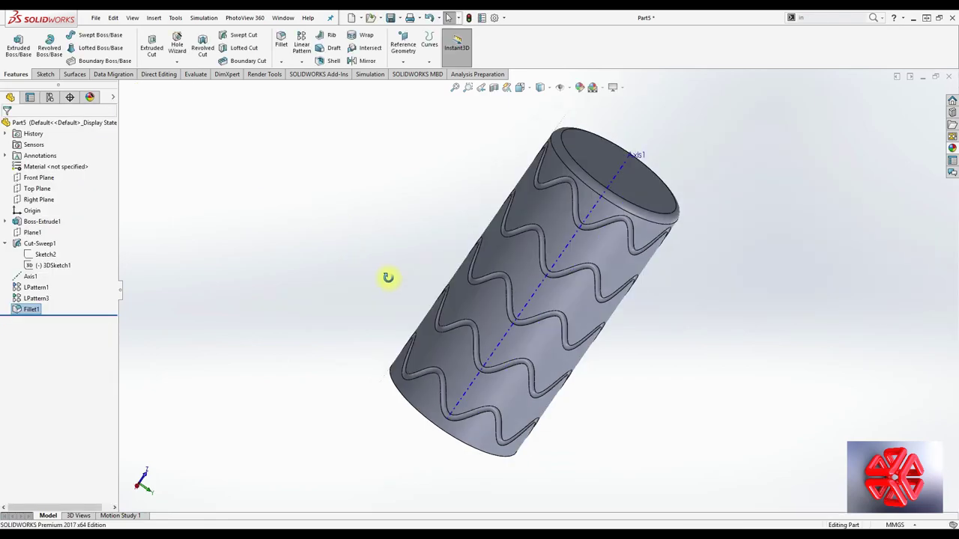
Fillet the opposite end edge of the cylinder with a 10 mm radius.
{"action": "mouse_move", "coordinate": [388, 277]}
{"action": "middle_mouse_down"}
{"action": "mouse_move", "coordinate": [445, 225]}
{"action": "mouse_move", "coordinate": [430, 158]}
{"action": "mouse_move", "coordinate": [438, 280]}
{"action": "middle_mouse_up"}
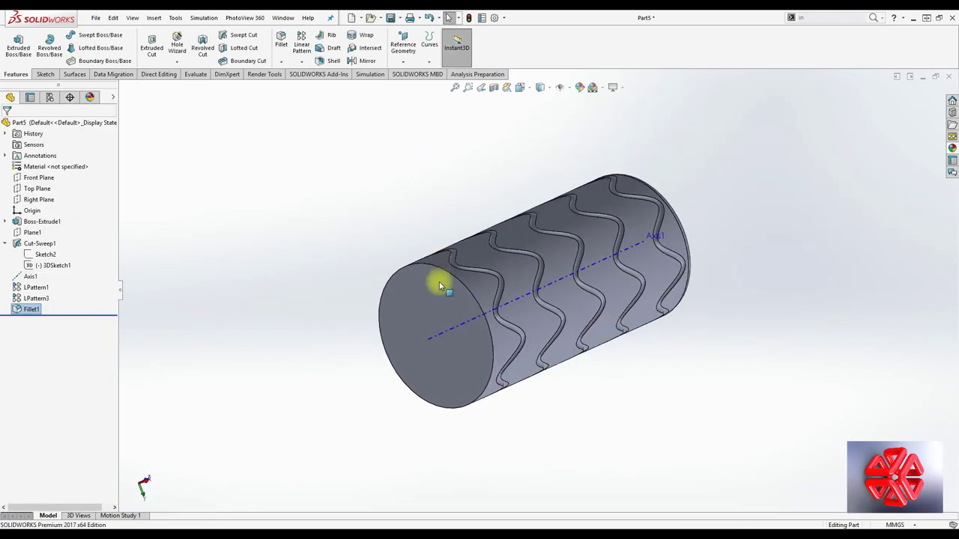
{"action": "left_click", "coordinate": [287, 45]}
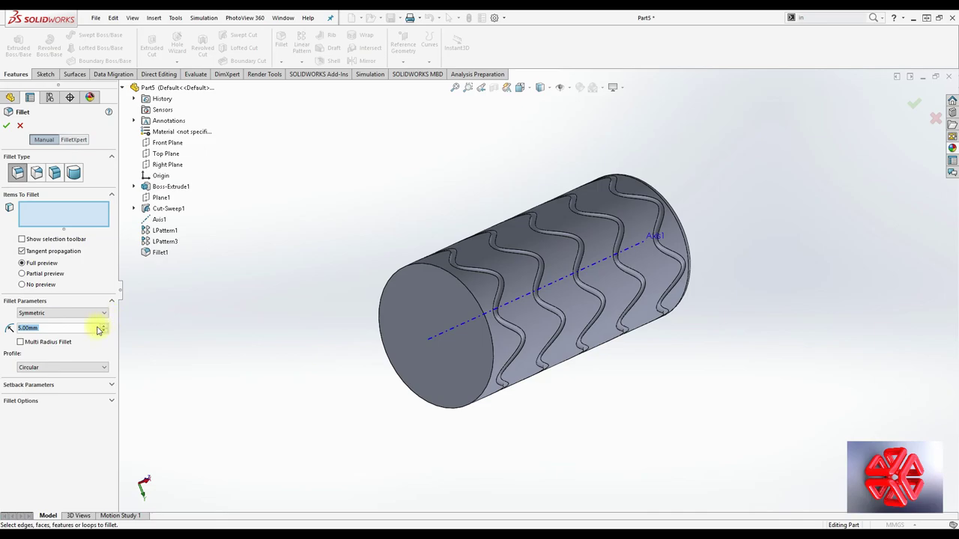
{"action": "type", "text": "10"}
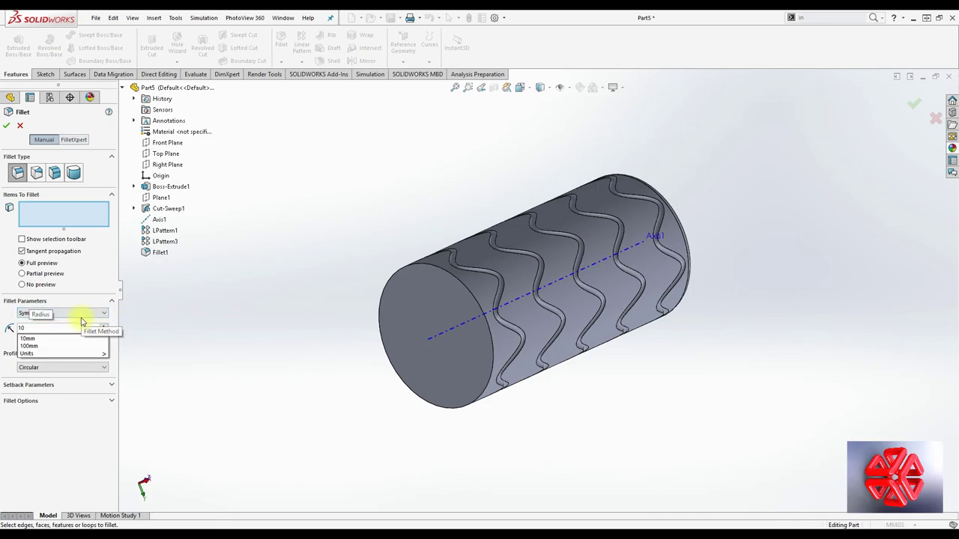
{"action": "left_click", "coordinate": [424, 296]}
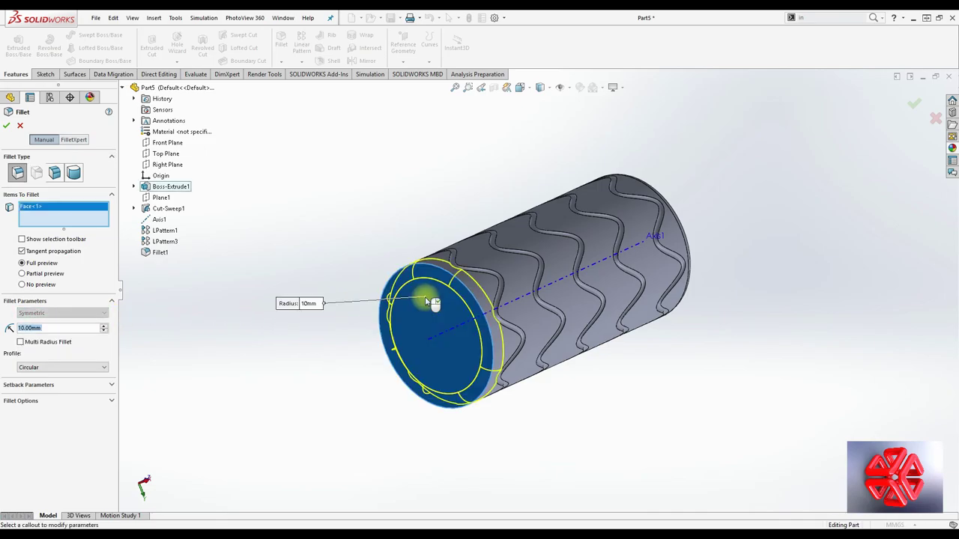
{"action": "key", "text": "Return"}
{"action": "scroll", "coordinate": [460, 293], "scroll_direction": "down", "scroll_amount": 5}
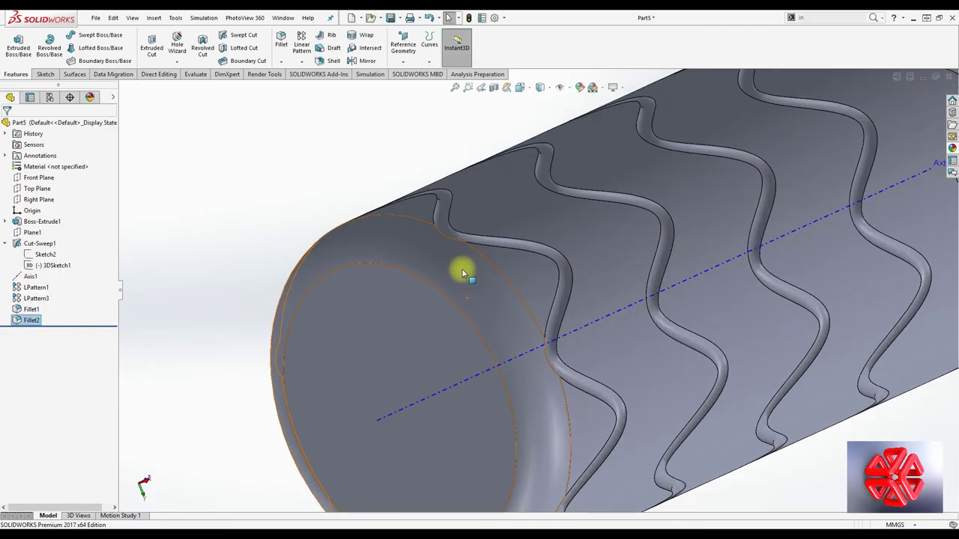
{"action": "middle_click_drag", "start_coordinate": [452, 287], "coordinate": [442, 322]}
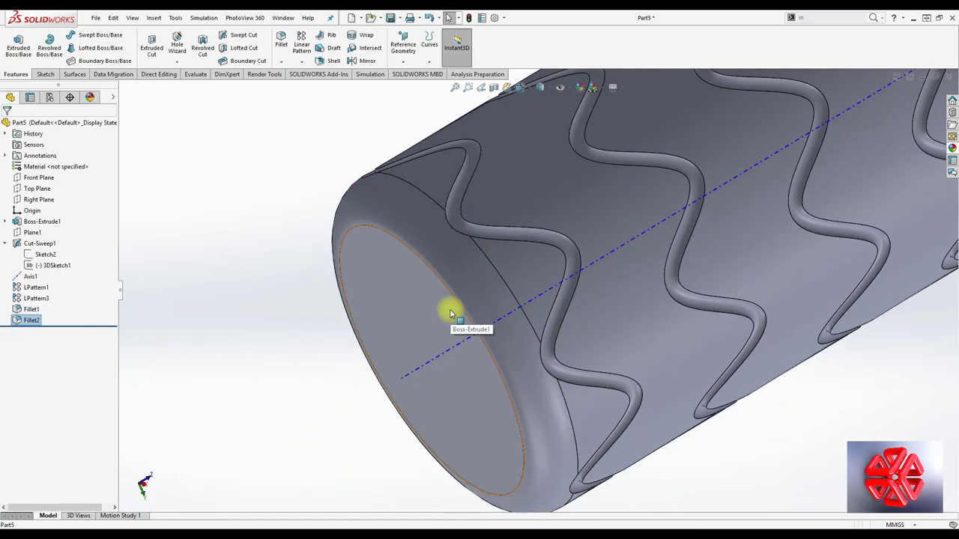
{"action": "key", "text": "space"}
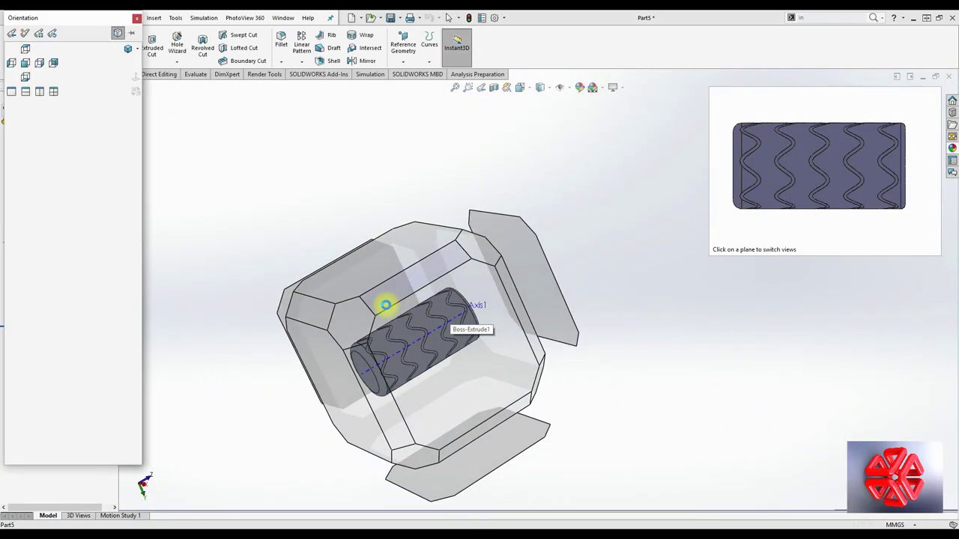
{"action": "left_click", "coordinate": [386, 305]}
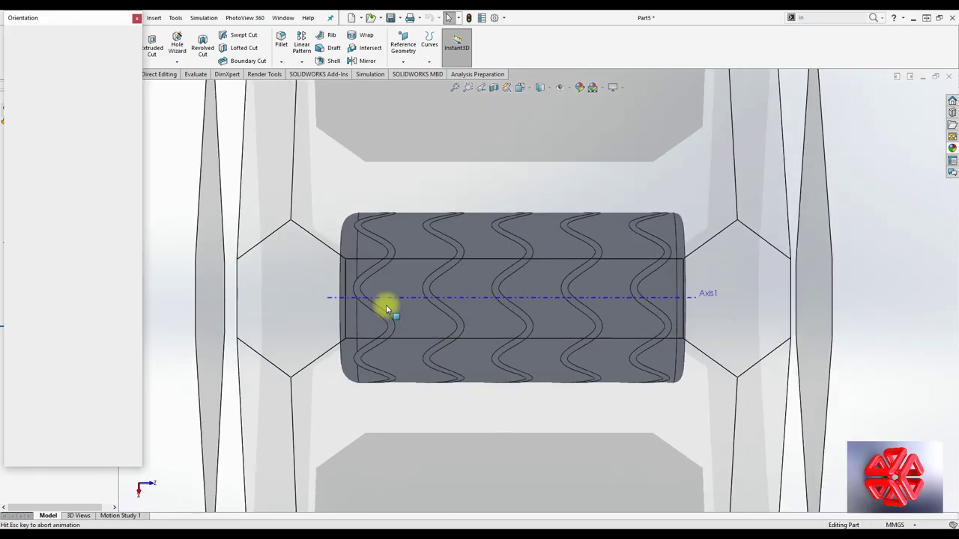
{"action": "left_click", "coordinate": [498, 344]}
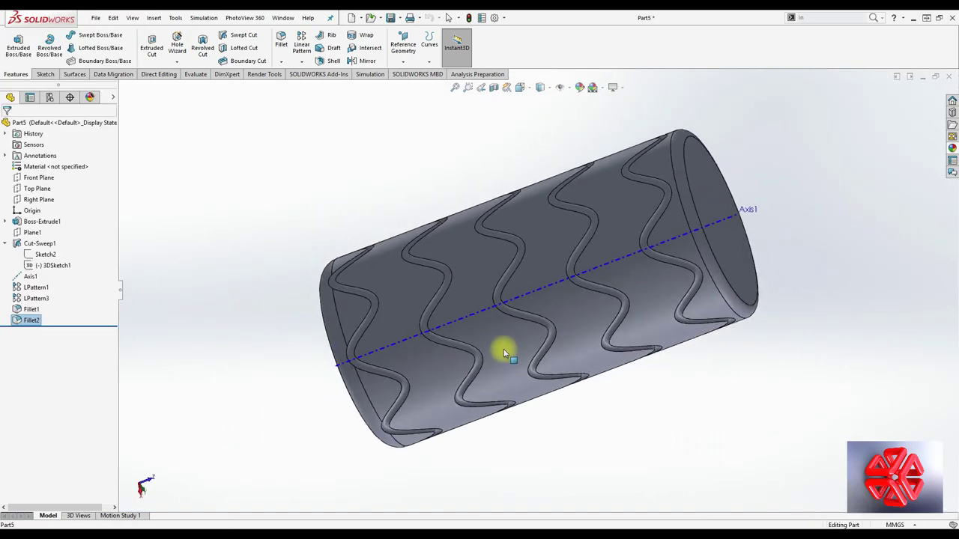
{"action": "key", "text": "space"}
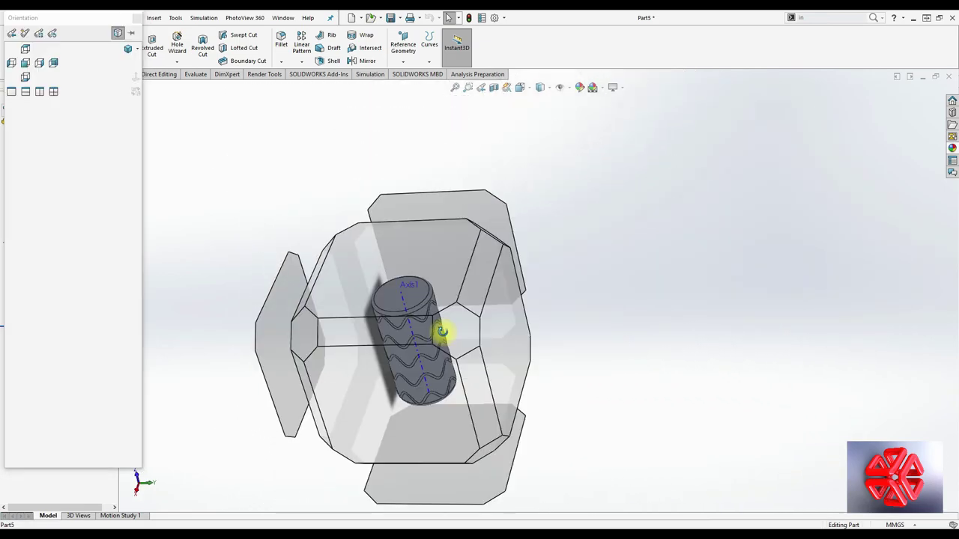
{"action": "mouse_move", "coordinate": [442, 330]}
{"action": "middle_mouse_down"}
{"action": "mouse_move", "coordinate": [445, 293]}
{"action": "mouse_move", "coordinate": [364, 229]}
{"action": "mouse_move", "coordinate": [390, 337]}
{"action": "middle_mouse_up"}
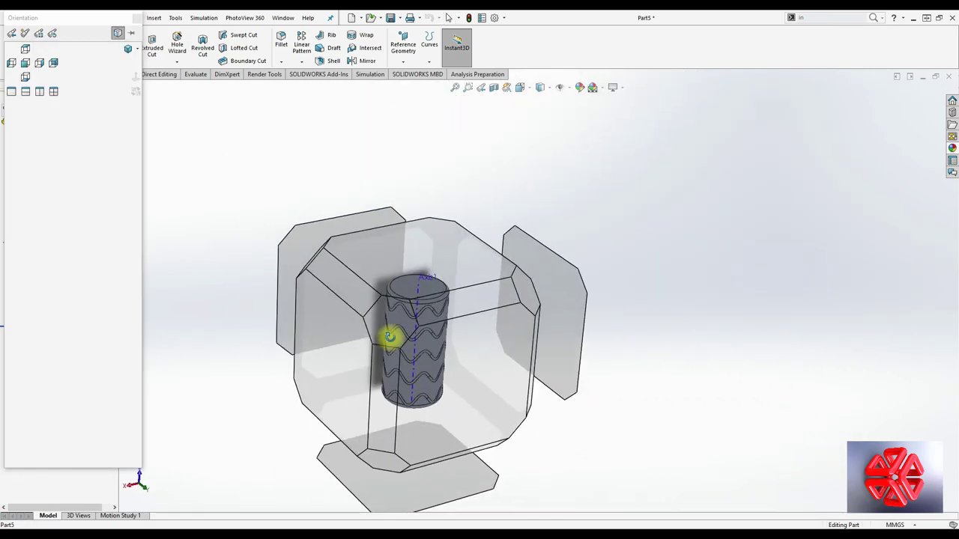
{"action": "left_click", "coordinate": [390, 337]}
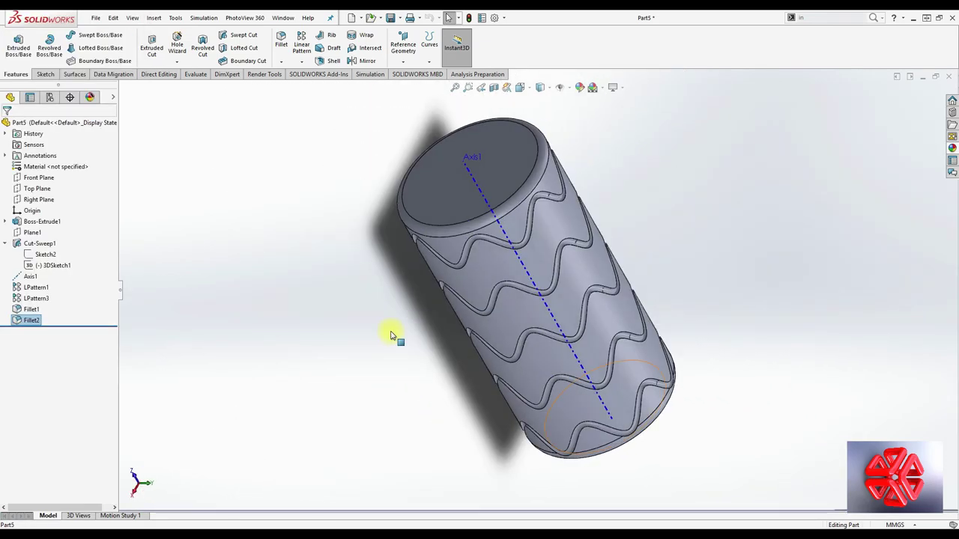